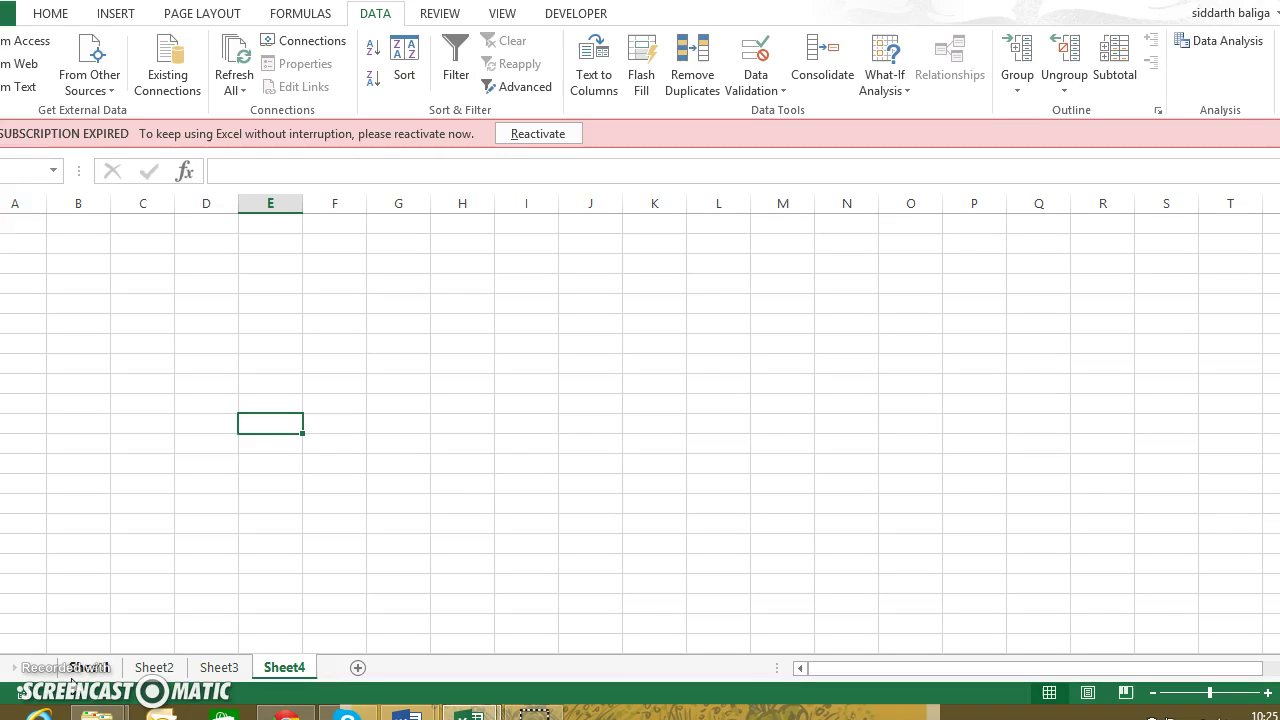
# Enter the date 1-Jan-15 in cell B8 of Sheet4
pyautogui.press('Left')
pyautogui.press('Up')
pyautogui.press('Up')
pyautogui.press('Up')
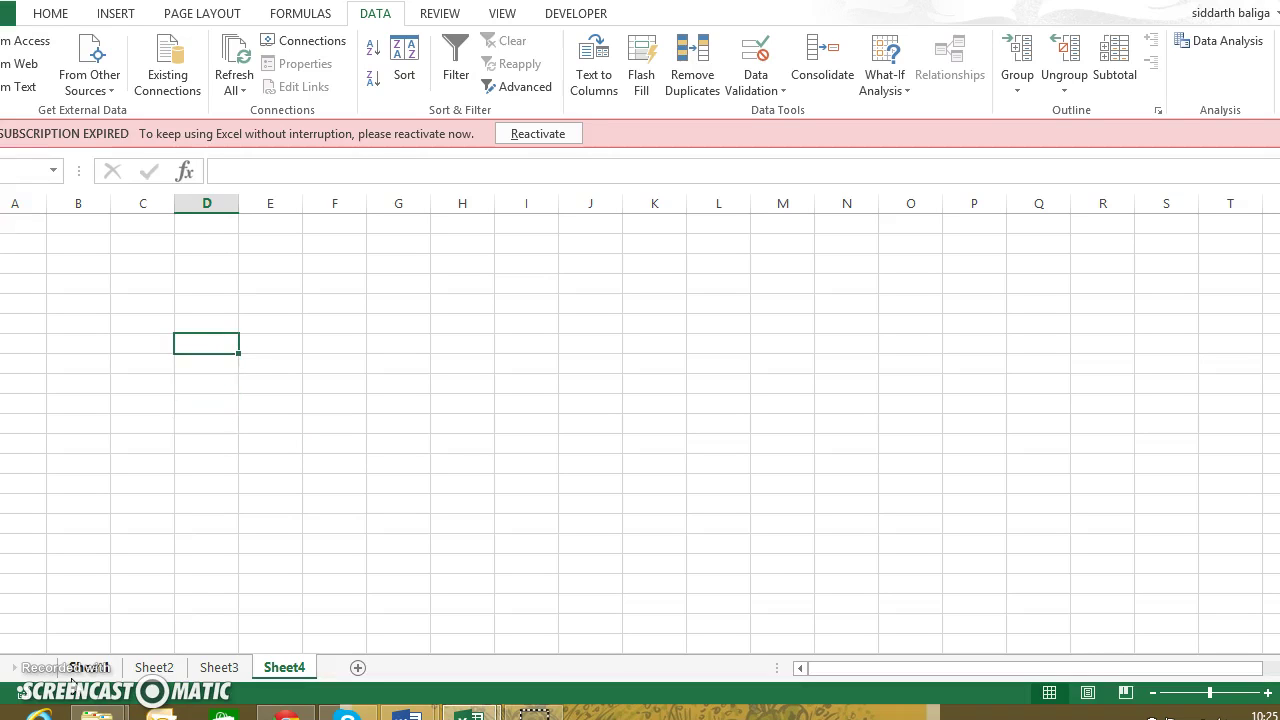
pyautogui.press('Left')
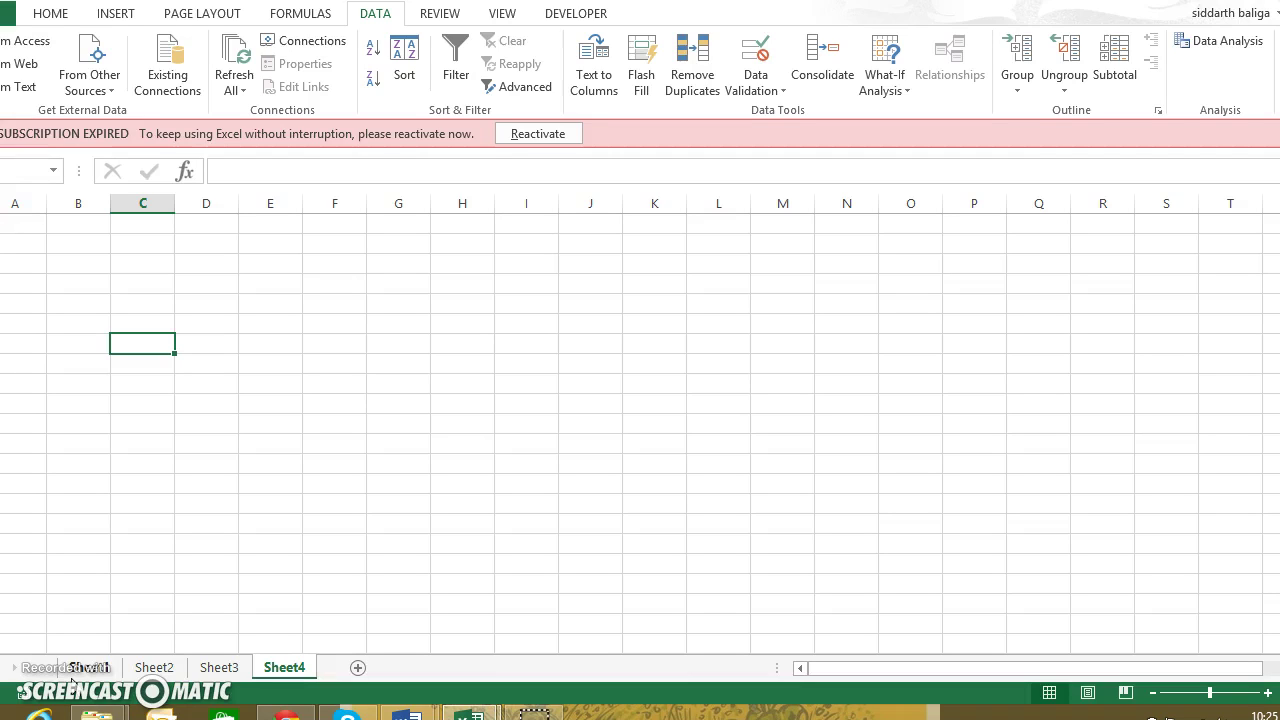
pyautogui.press('Left')
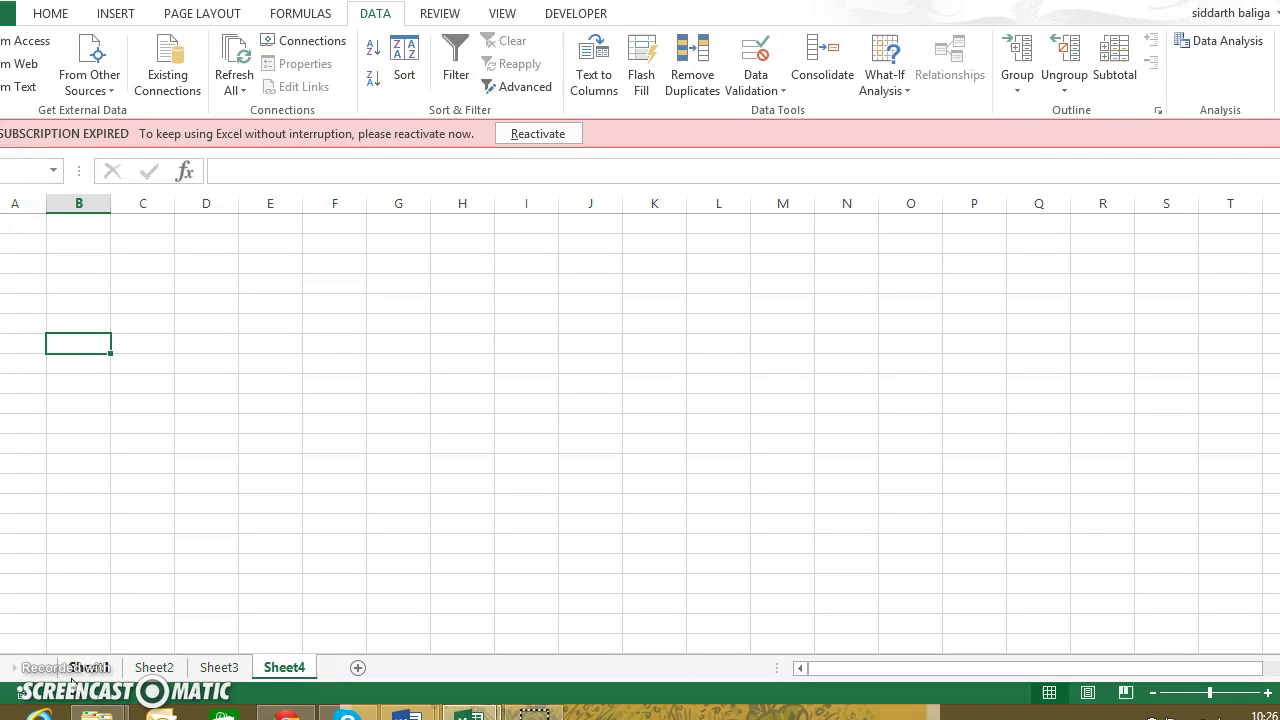
pyautogui.write('1')
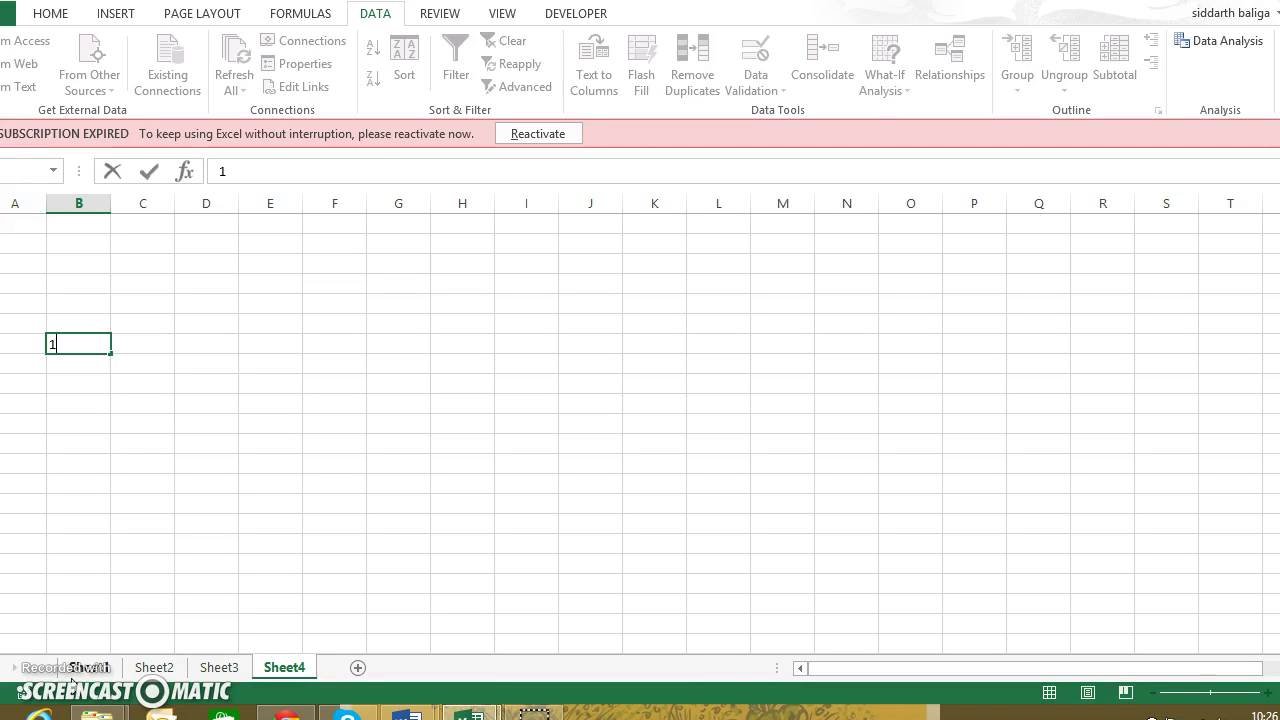
pyautogui.write('-Jan-15')
pyautogui.press('Return')
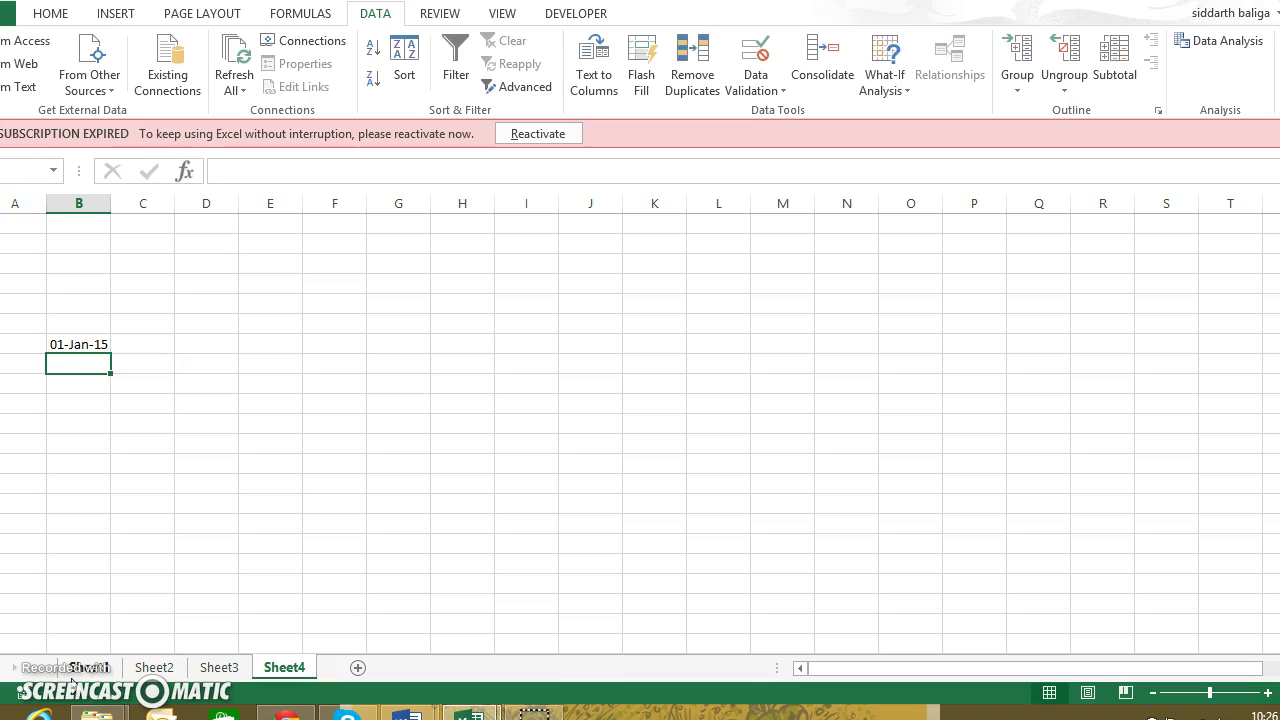
# Enter 02-Jan-15 and 03-Jan-15 in the next two cells, B9 and B10
pyautogui.write('02-Jan-15')
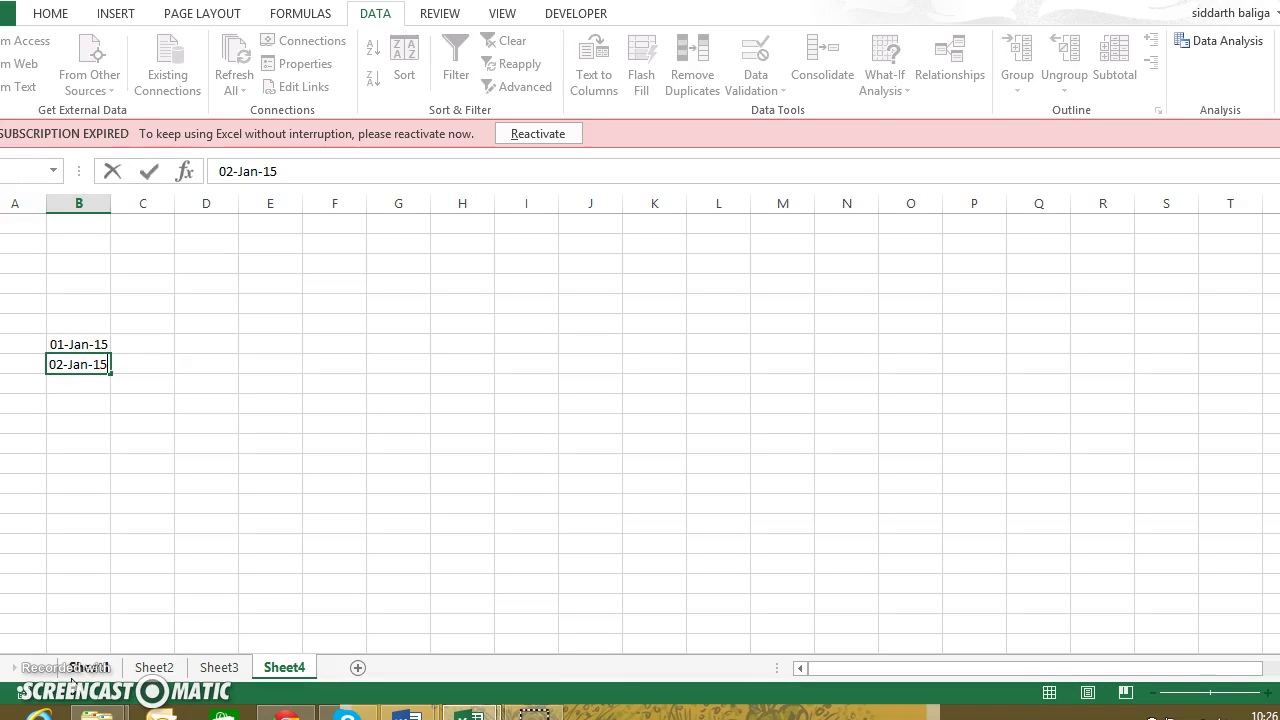
pyautogui.press('Return')
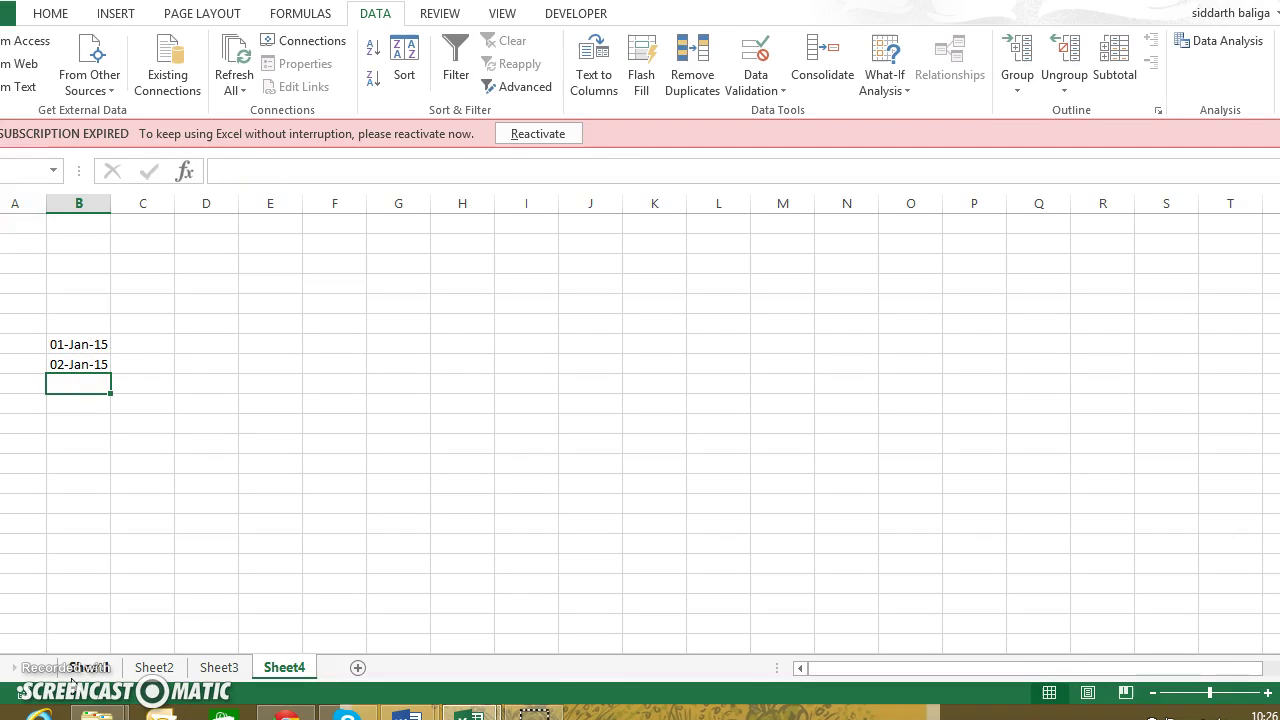
pyautogui.write('03-')
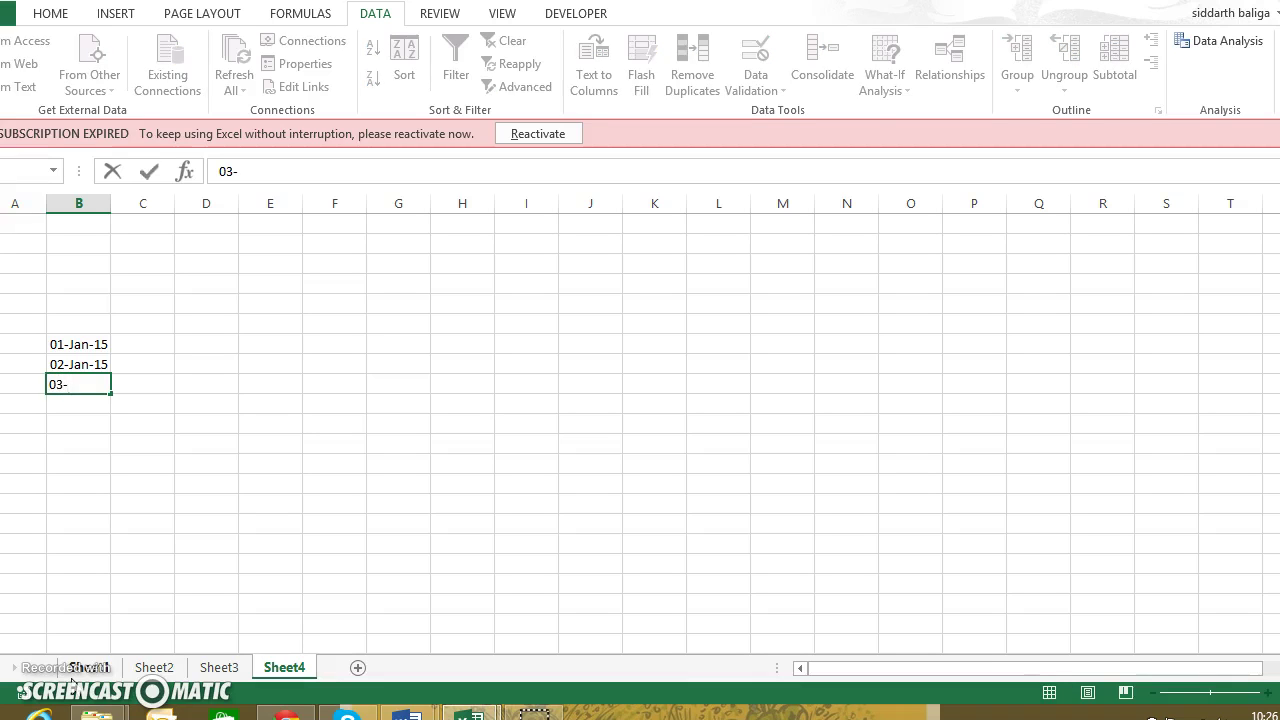
pyautogui.write('Jan-15')
pyautogui.press('Return')
pyautogui.press('Right')
pyautogui.press('Up')
pyautogui.press('Up')
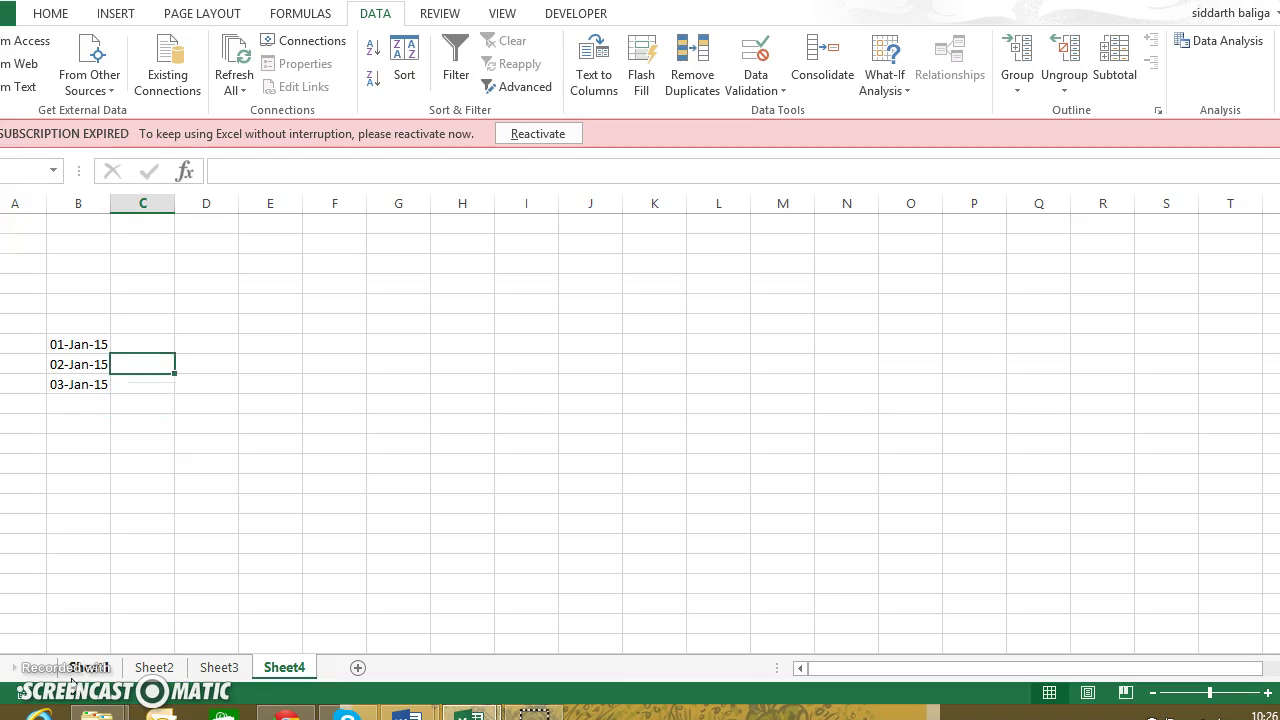
pyautogui.press('Up')
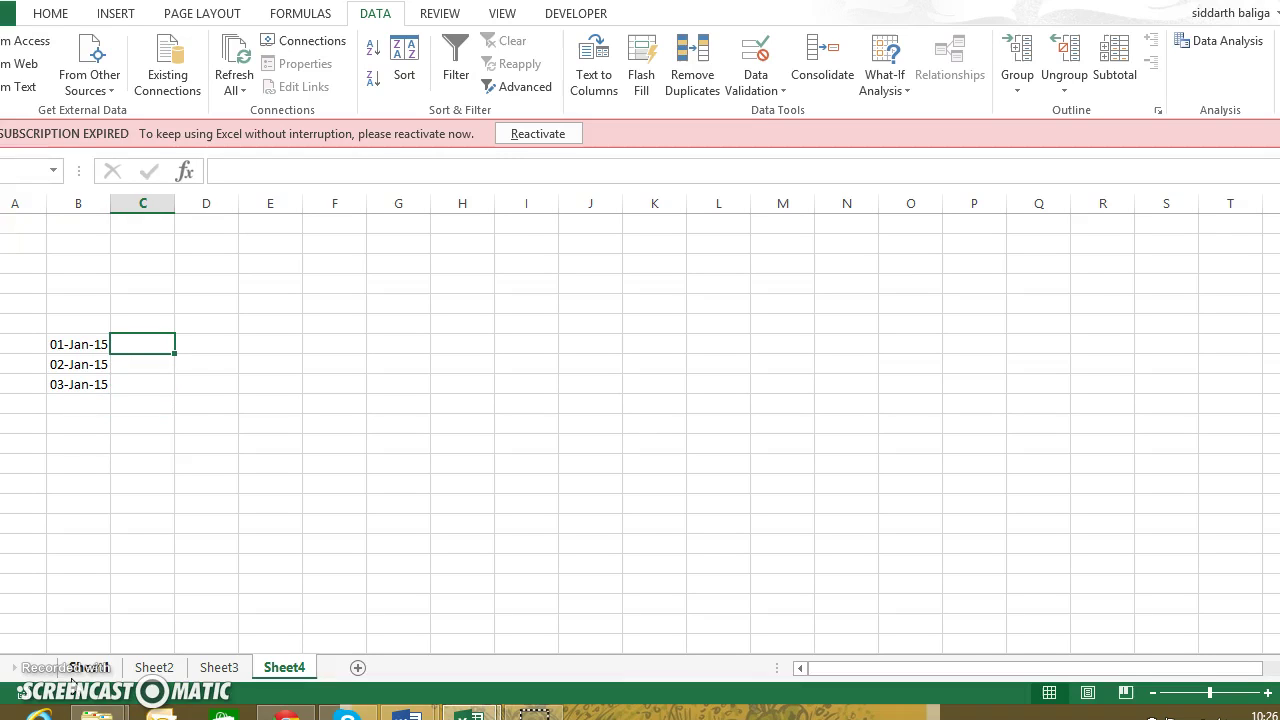
pyautogui.press('Left')
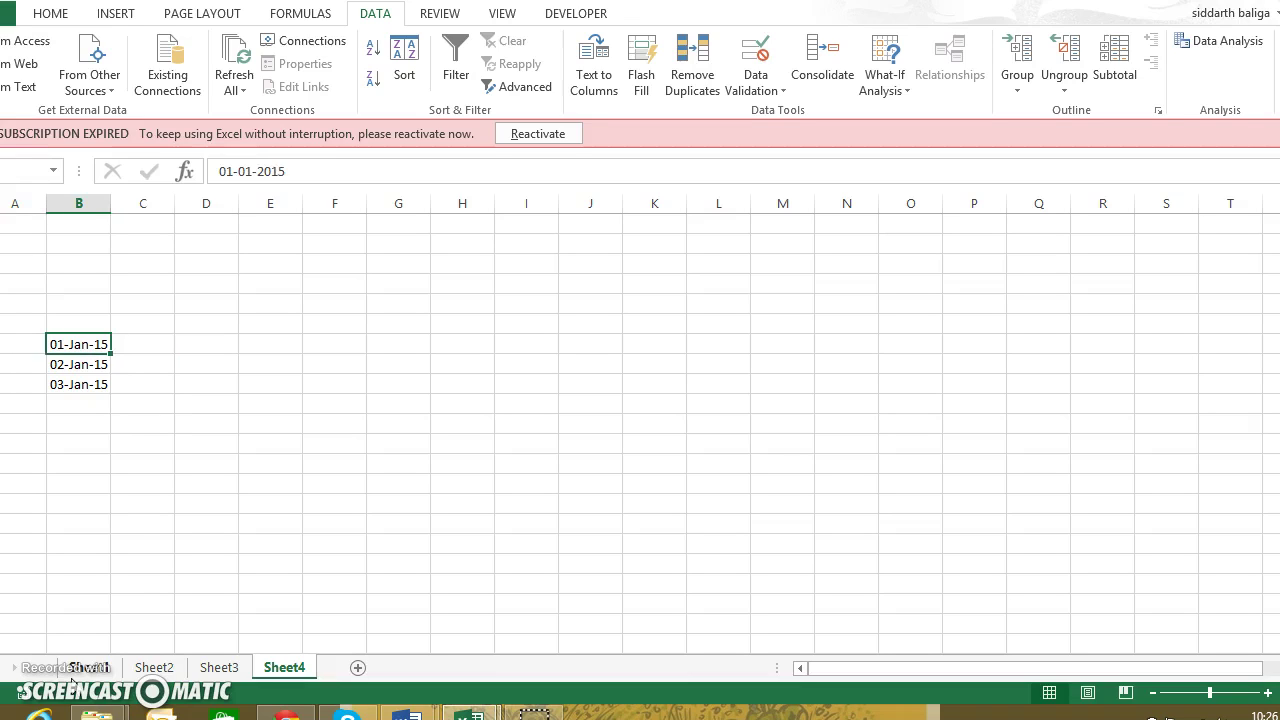
pyautogui.press('Down')
pyautogui.press('Down')
pyautogui.press('Down')
pyautogui.press('Up')
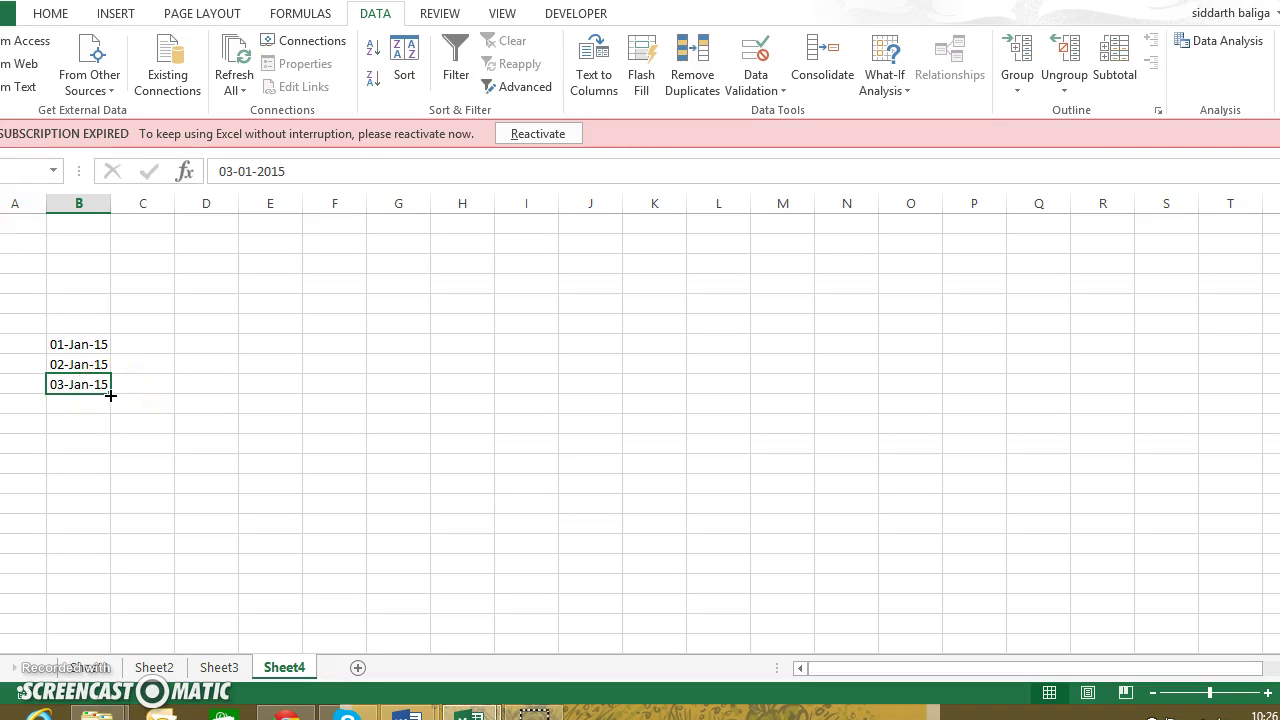
# Extend the daily dates down column B to 16-Mar-15 and autofit column B's width
pyautogui.moveTo(110, 396); pyautogui.dragTo(110, 578)
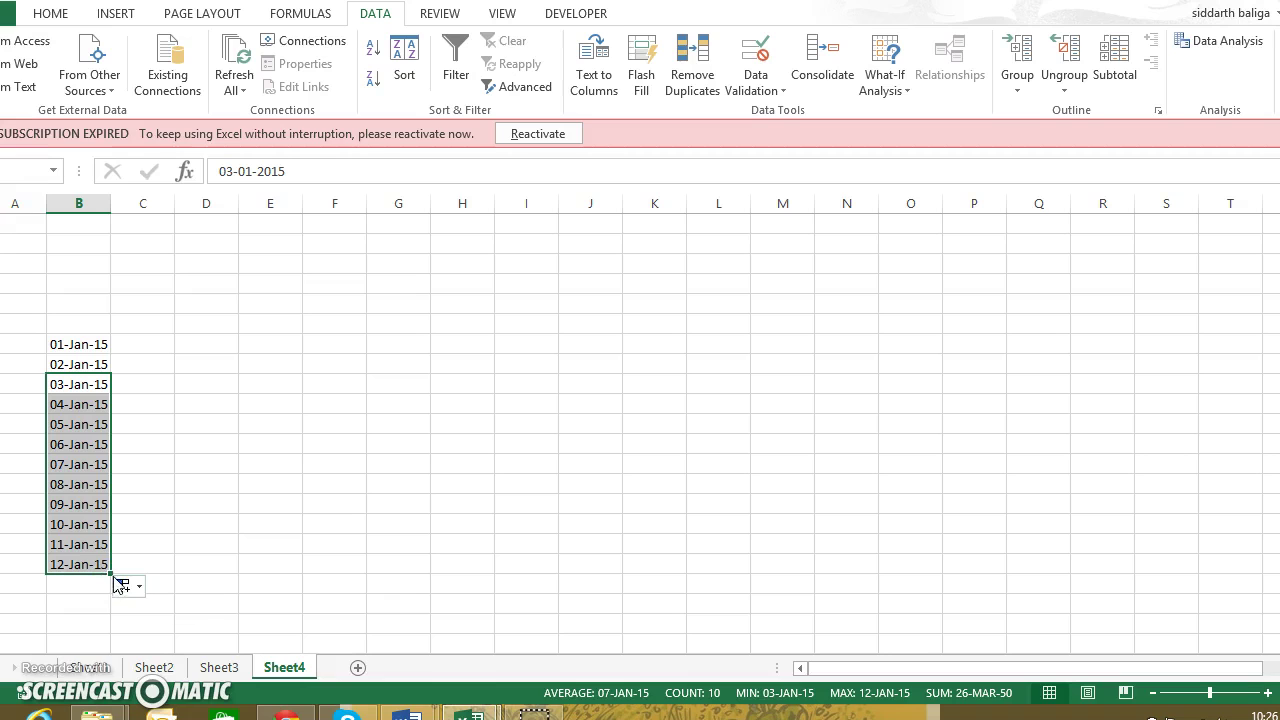
pyautogui.moveTo(110, 574); pyautogui.dragTo(112, 670)
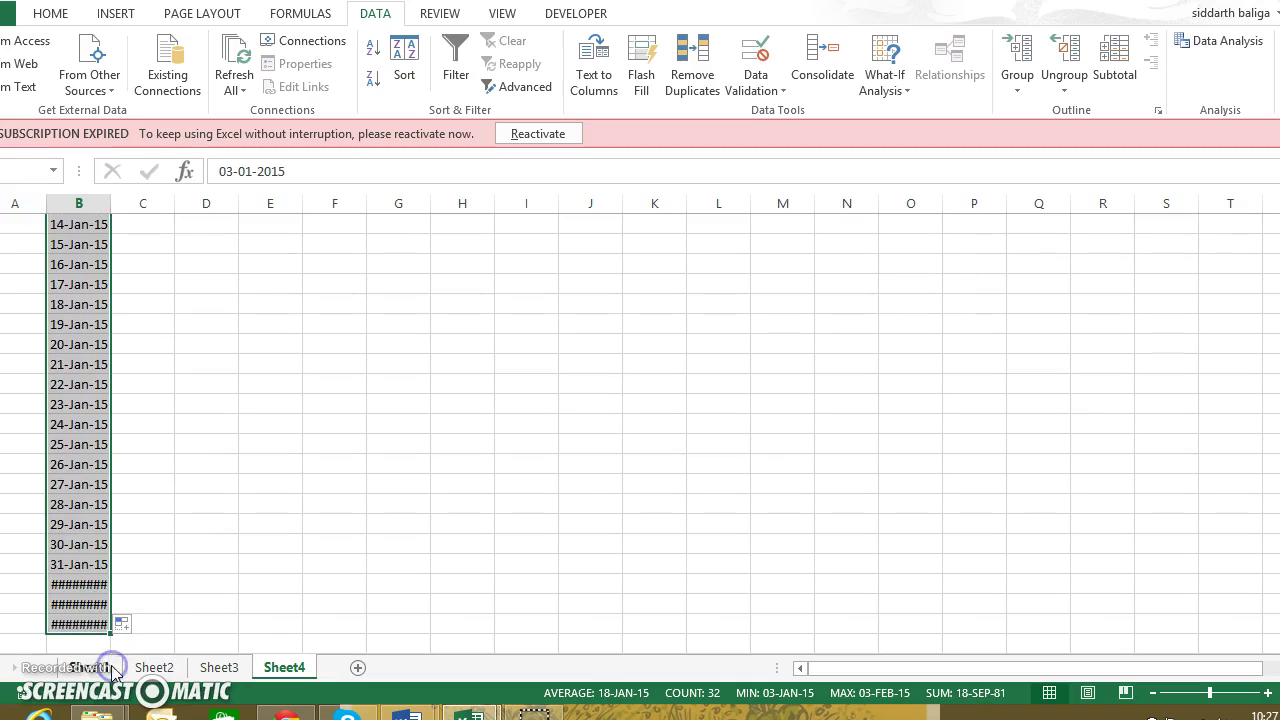
pyautogui.moveTo(106, 203); pyautogui.dragTo(108, 203)
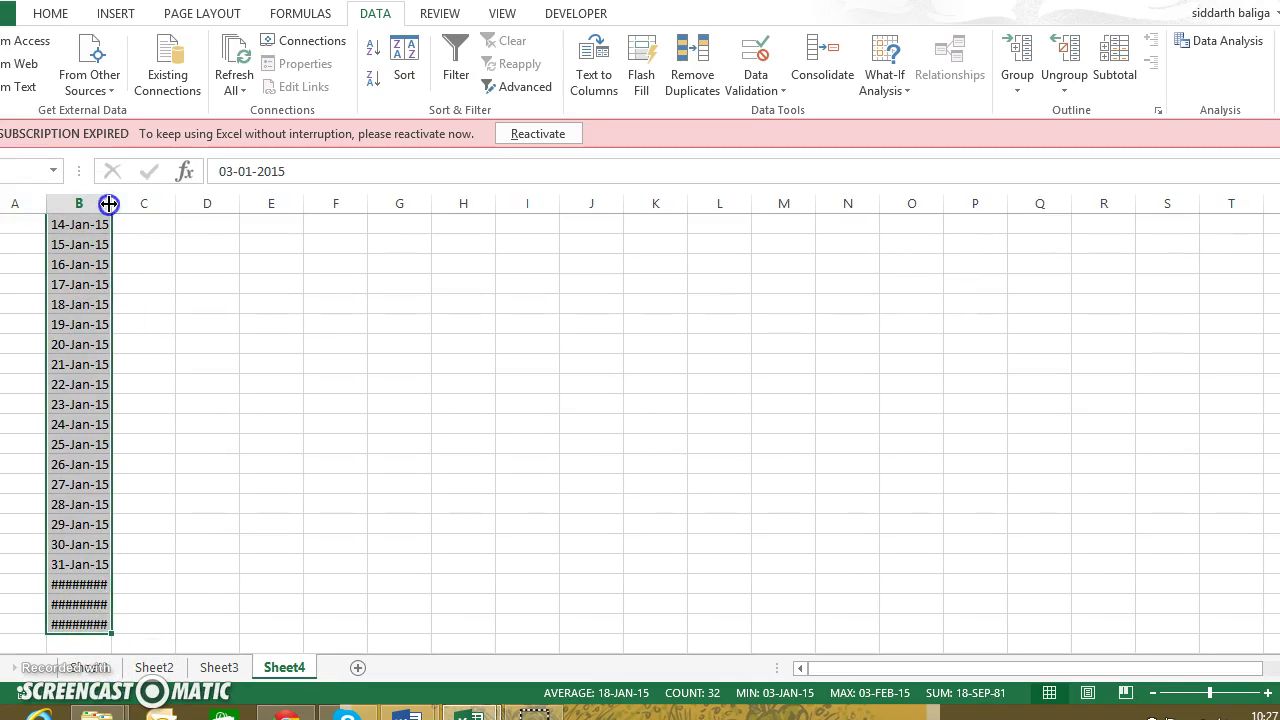
pyautogui.doubleClick(108, 203)
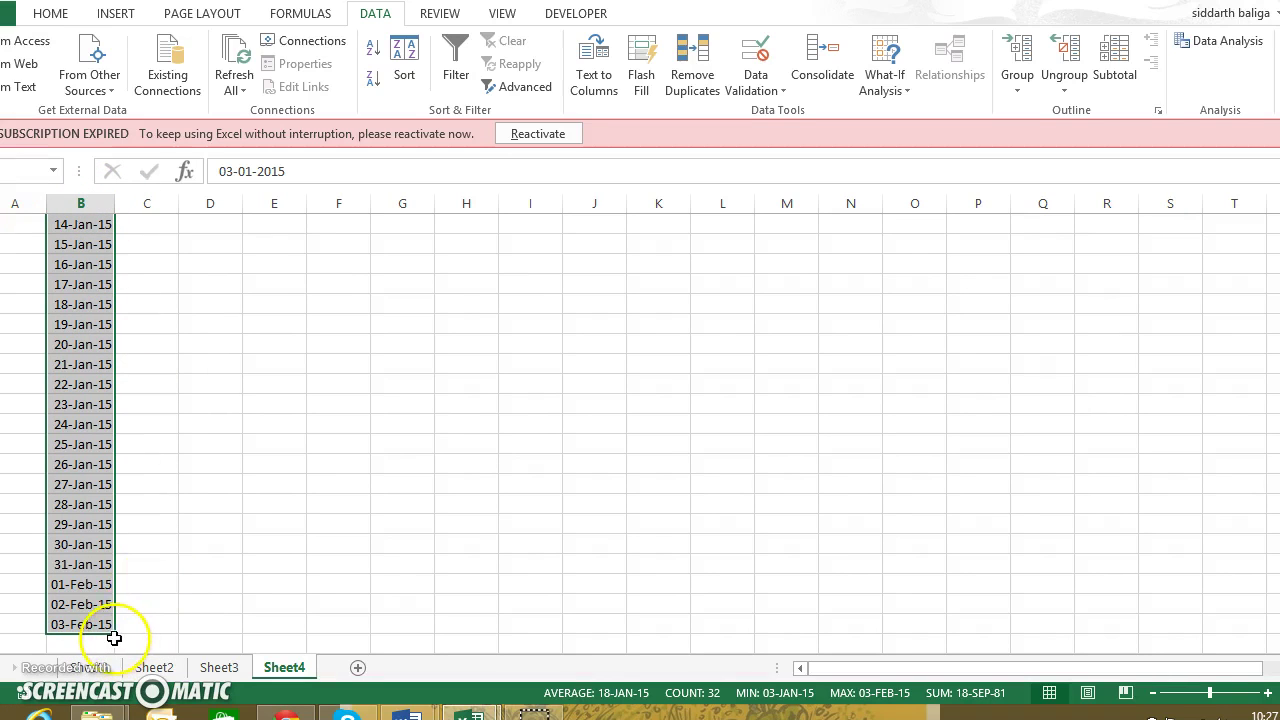
pyautogui.moveTo(114, 638); pyautogui.dragTo(115, 713)
pyautogui.moveTo(115, 713)
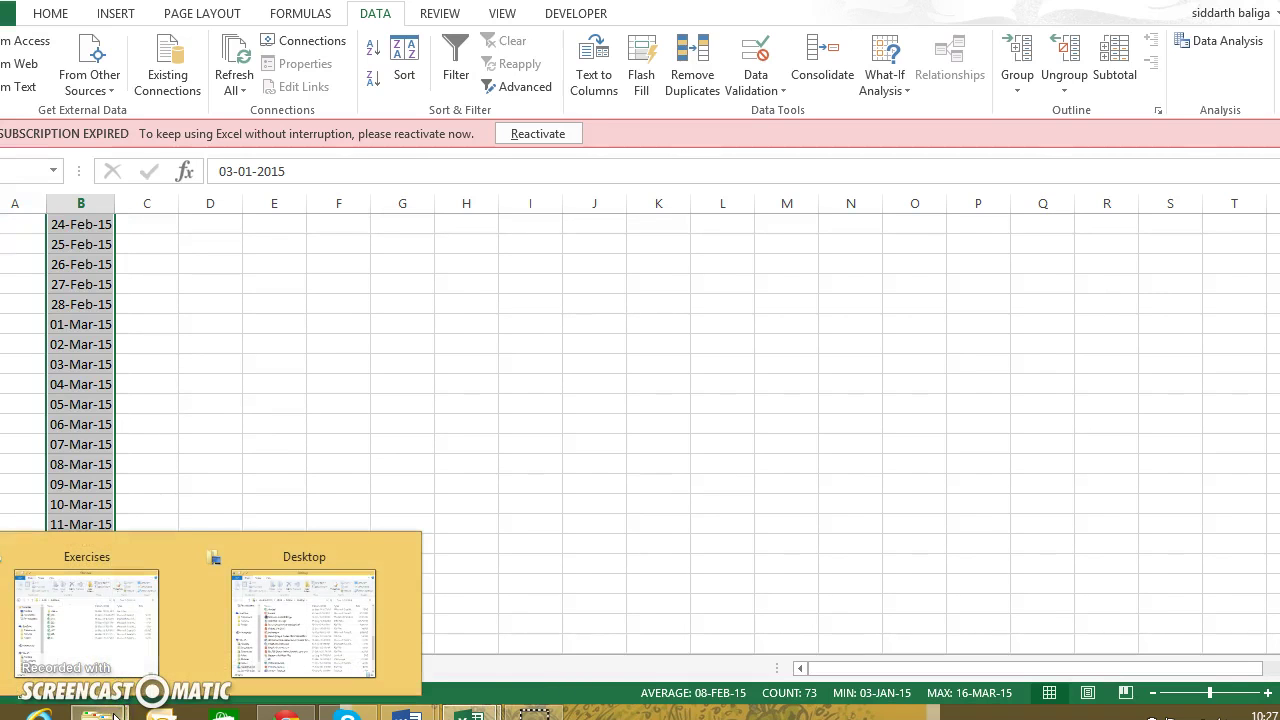
pyautogui.click(166, 482)
pyautogui.hotkey('ctrl', 'Up')
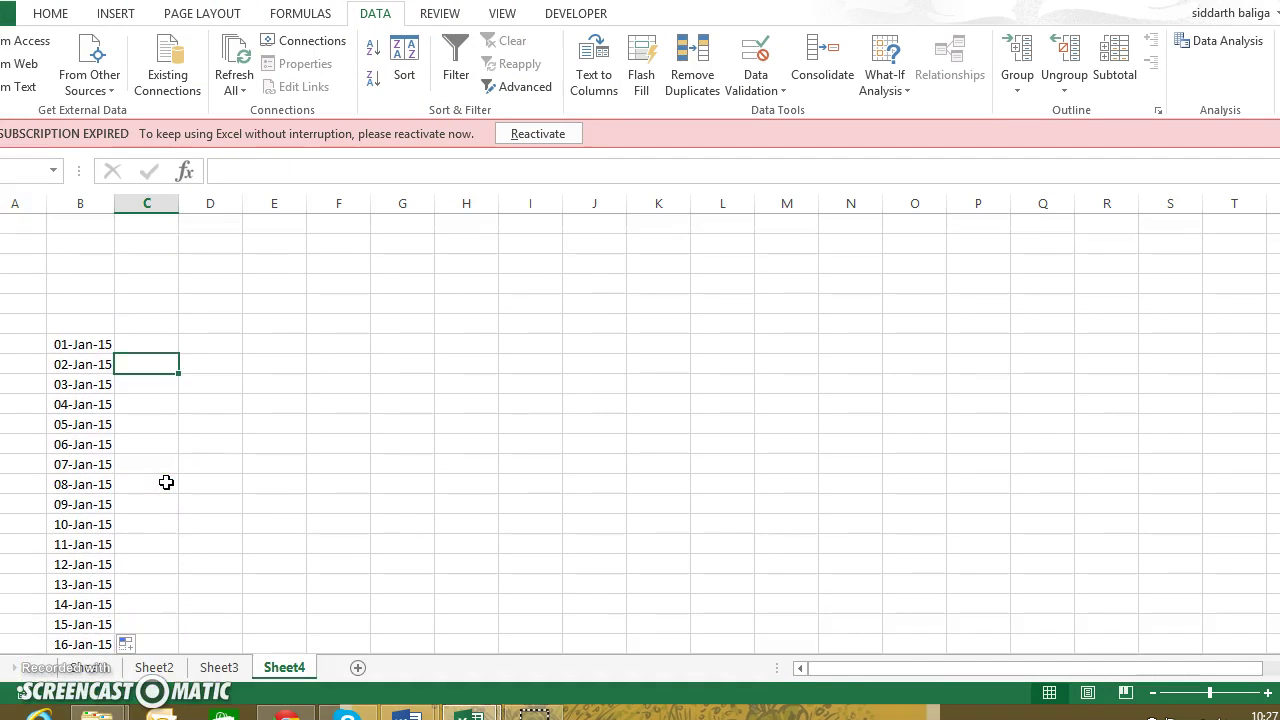
pyautogui.press('Up')
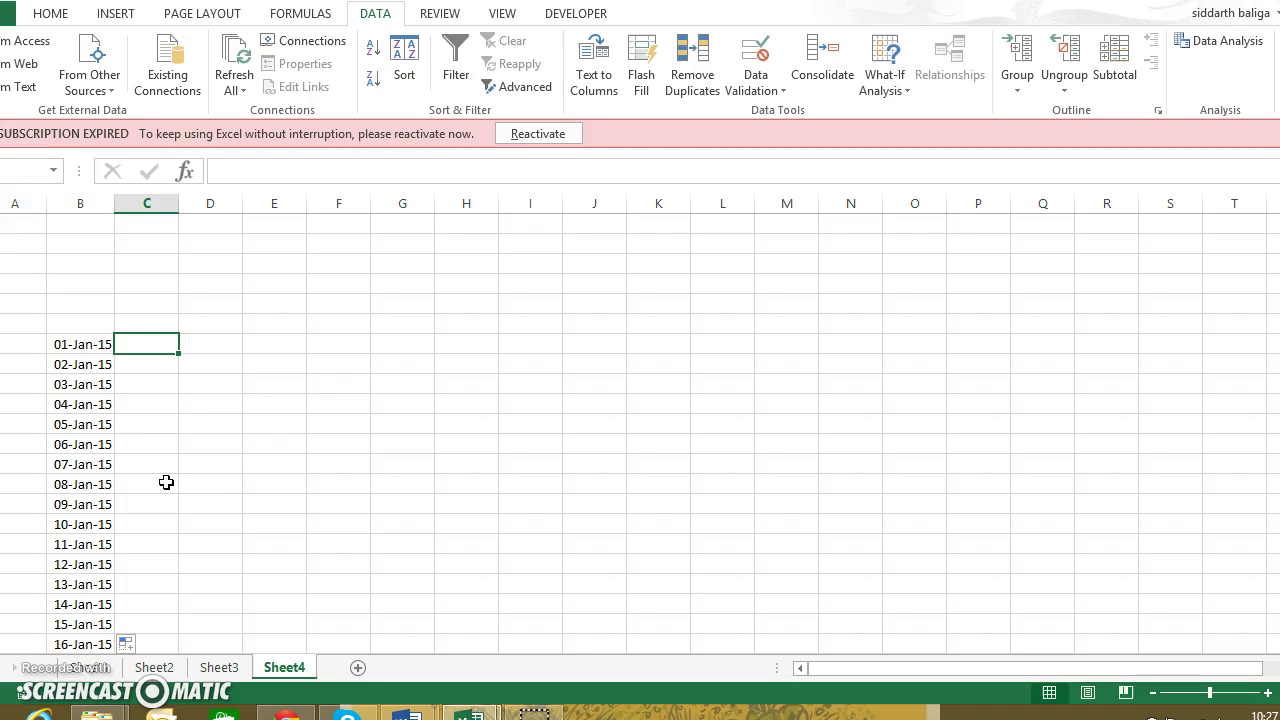
pyautogui.press('Right')
pyautogui.press('Left')
# On Sheet3, enter headers Name in C4 and Surnames in D4, then widen column D
pyautogui.click(220, 667)
pyautogui.click(214, 306)
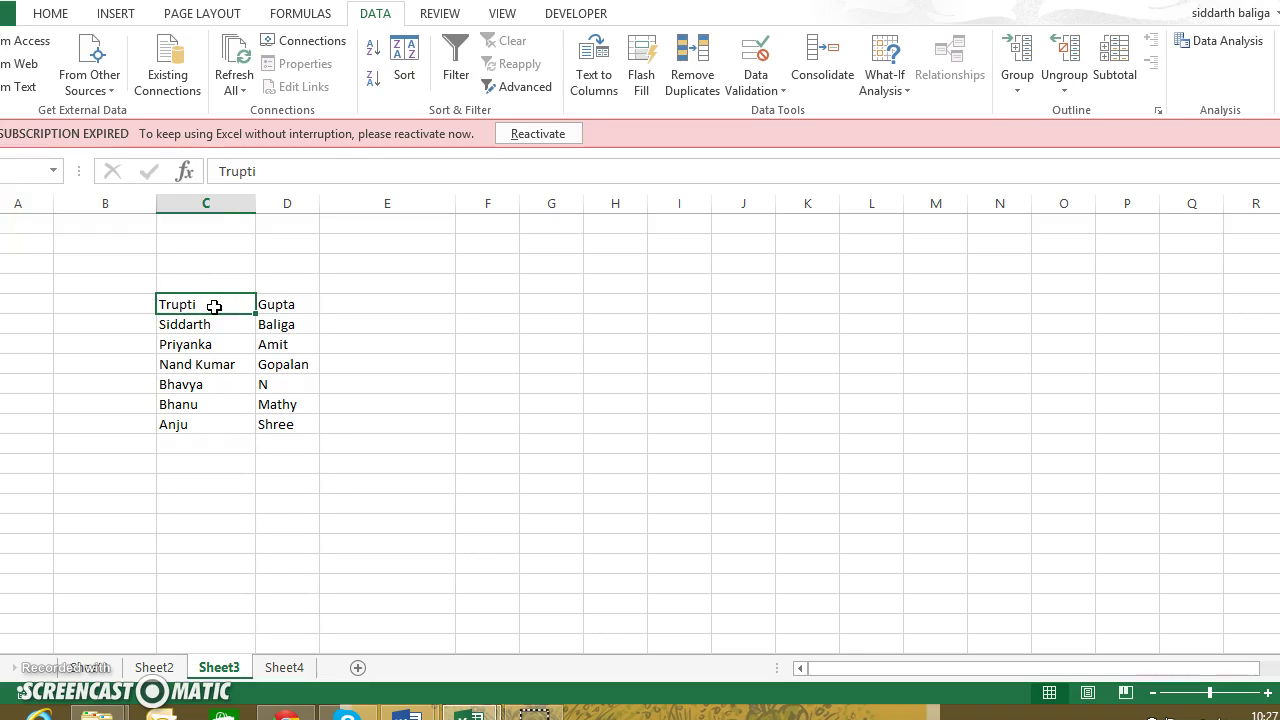
pyautogui.press('Right')
pyautogui.press('Left')
pyautogui.press('Up')
pyautogui.write('Nam')
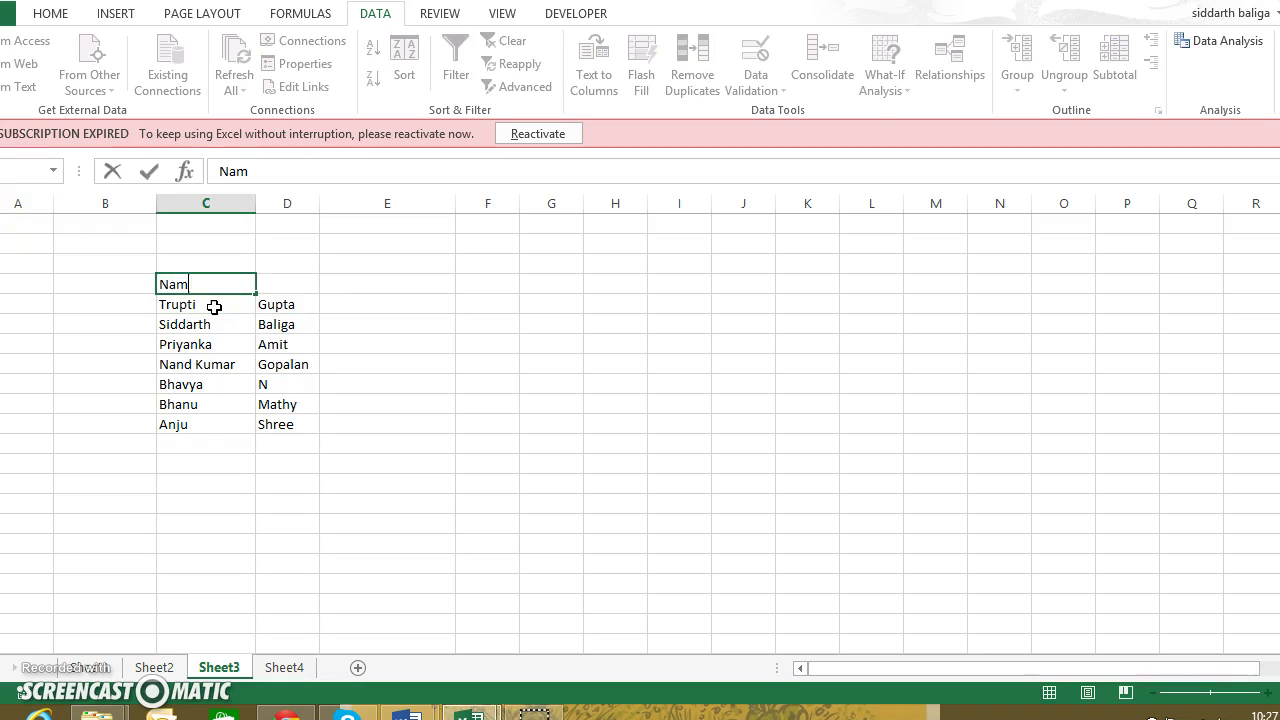
pyautogui.write('e')
pyautogui.press('Tab')
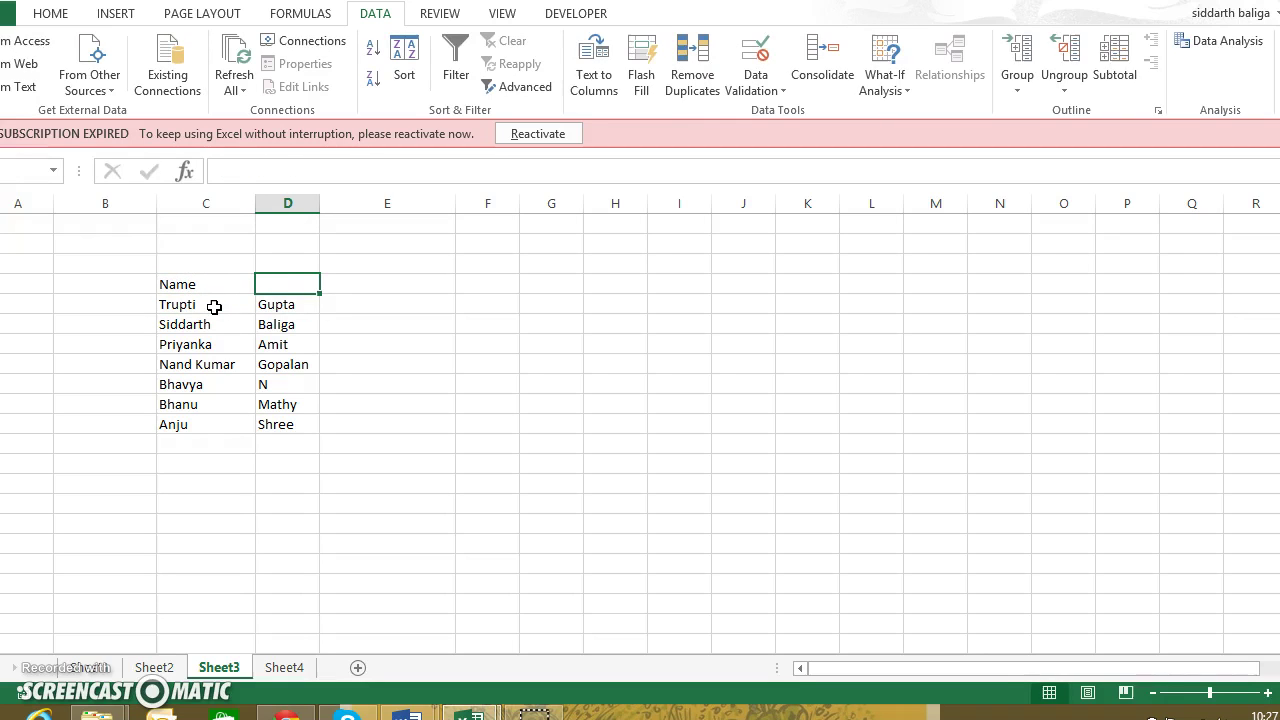
pyautogui.write('Surnames')
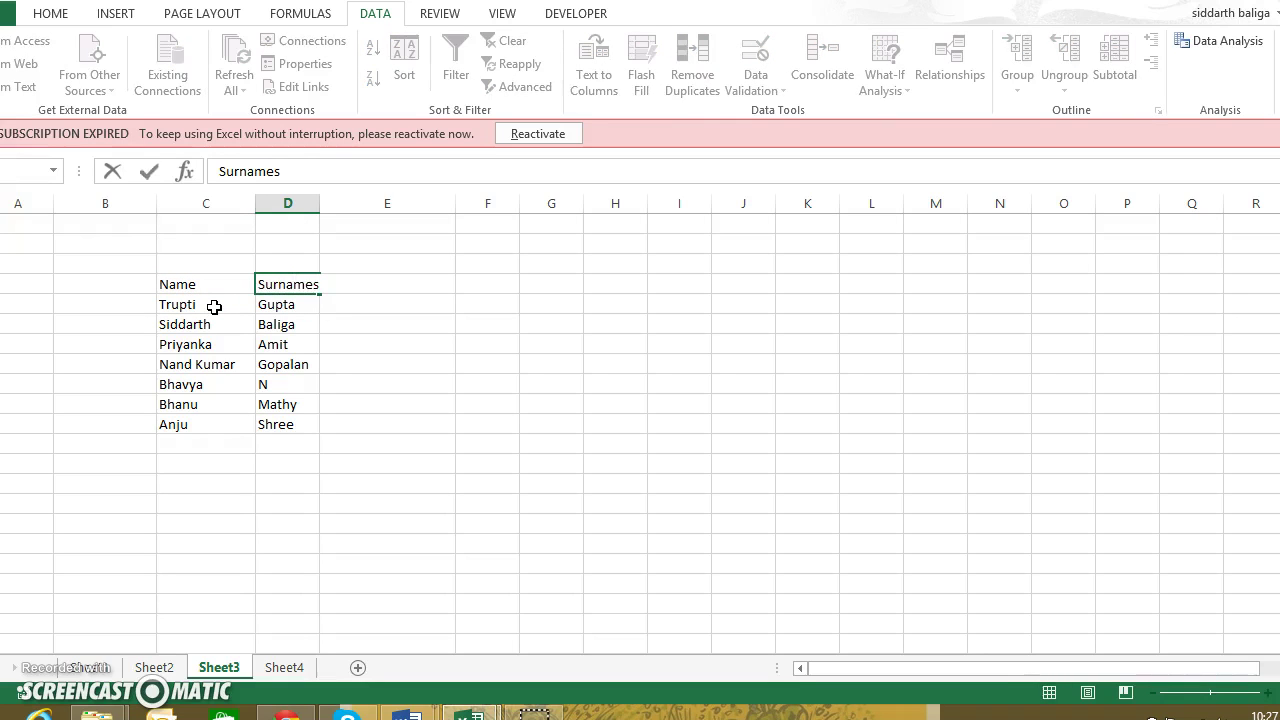
pyautogui.click(214, 307)
pyautogui.moveTo(319, 206); pyautogui.dragTo(323, 207)
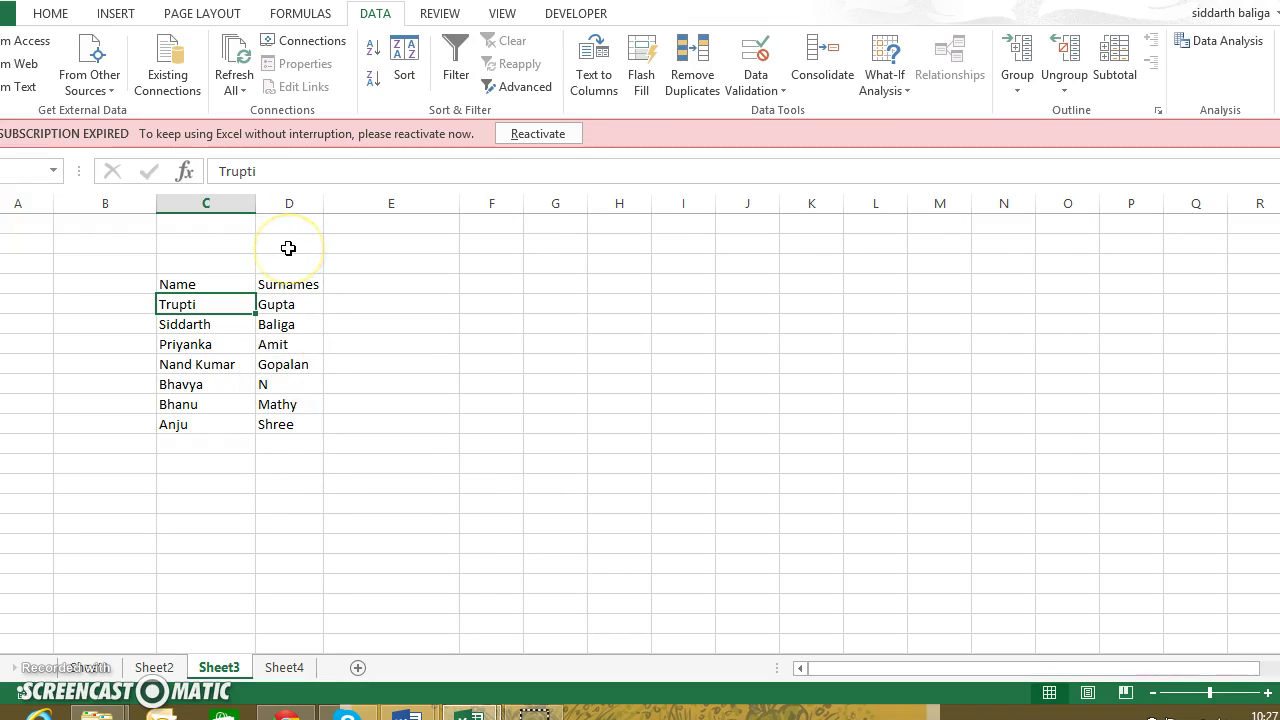
pyautogui.press('Right')
pyautogui.press('Right')
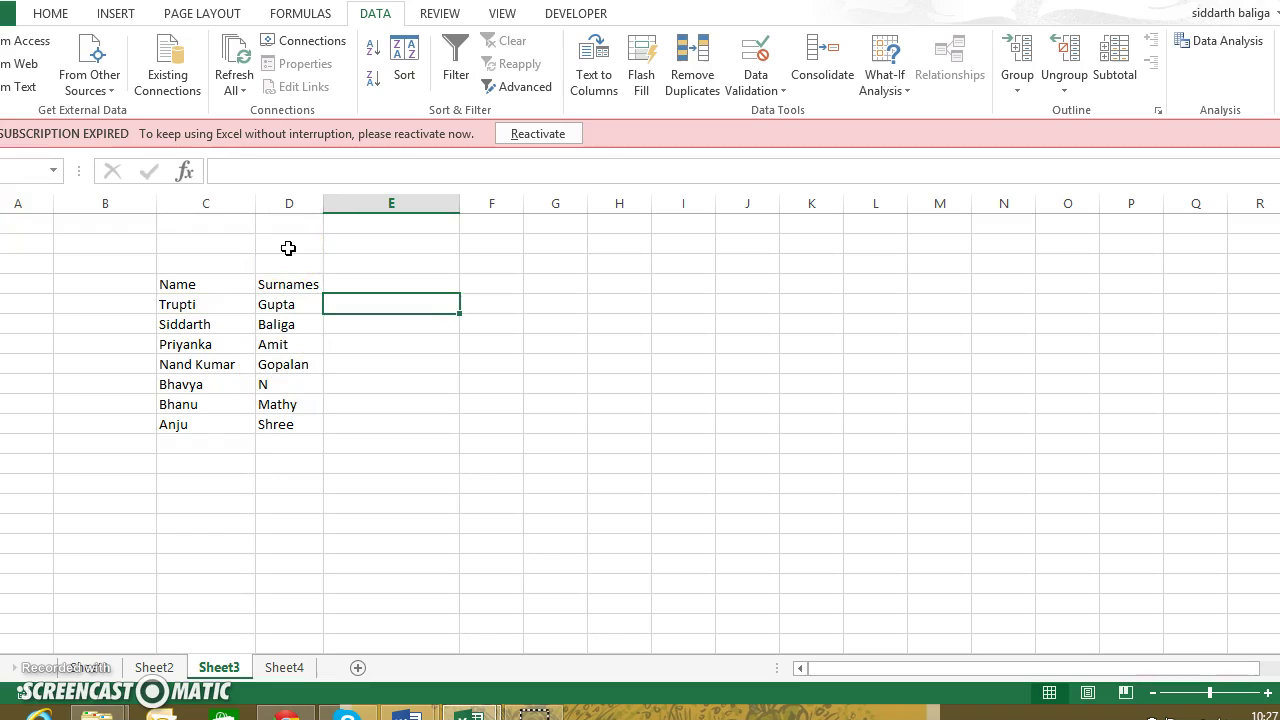
pyautogui.press('Up')
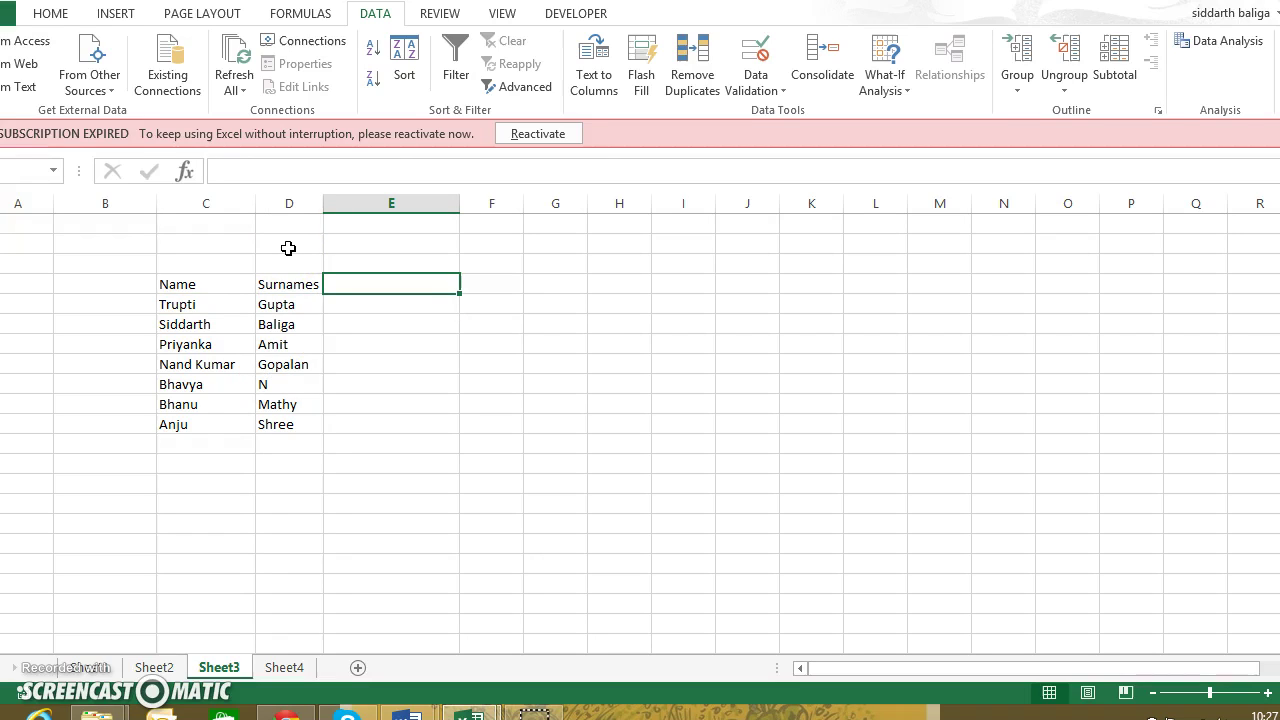
pyautogui.press('Down')
pyautogui.press('Left')
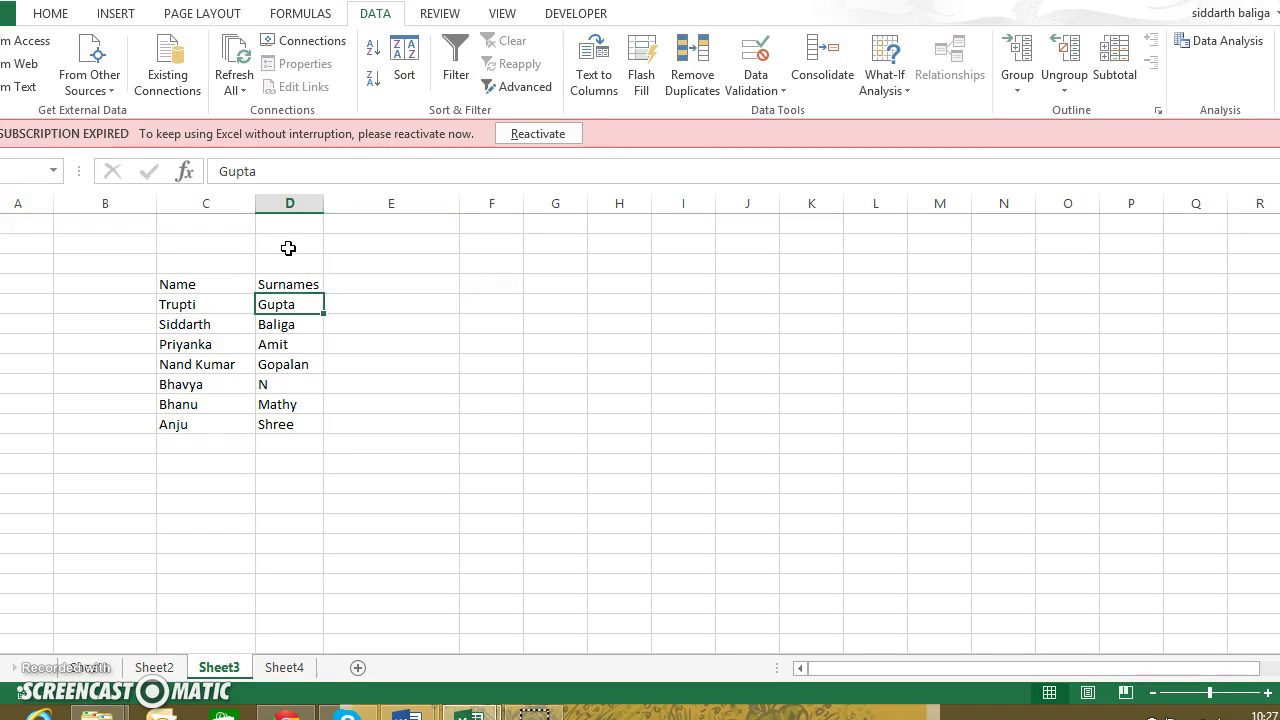
pyautogui.press('Left')
pyautogui.hotkey('shift', 'Right')
pyautogui.press('Right')
pyautogui.press('Right')
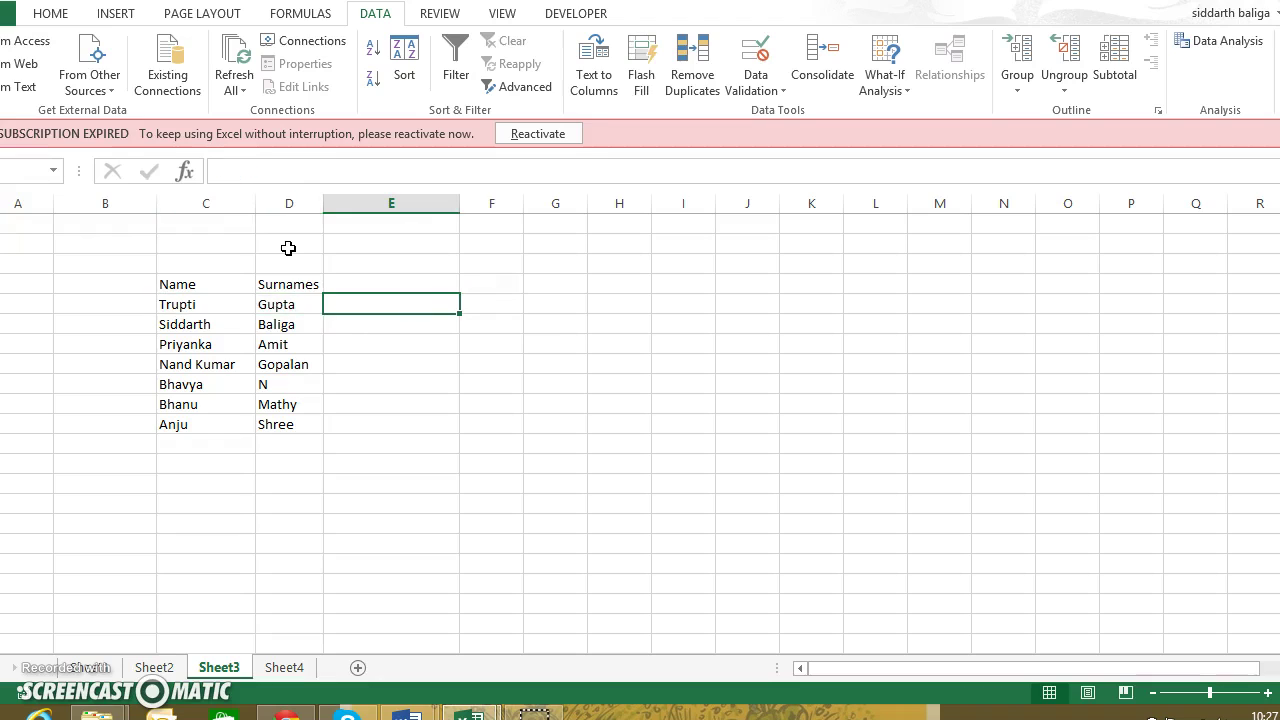
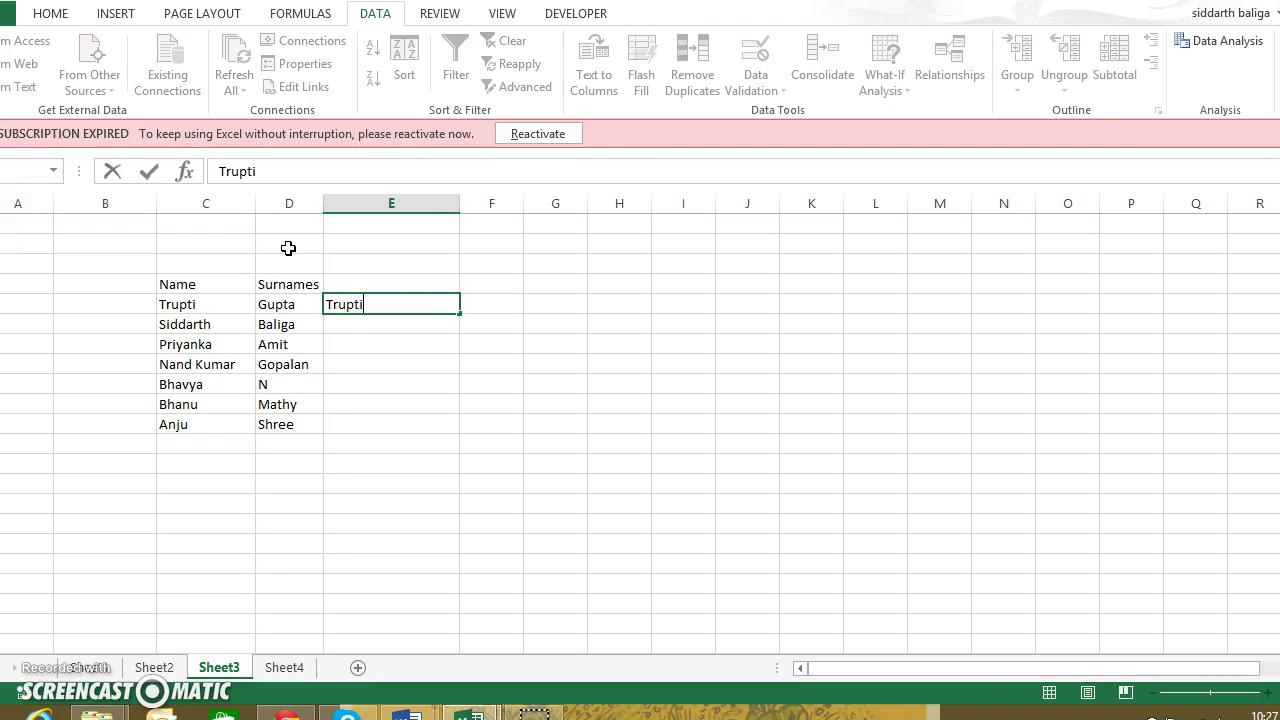
pyautogui.press('Return')
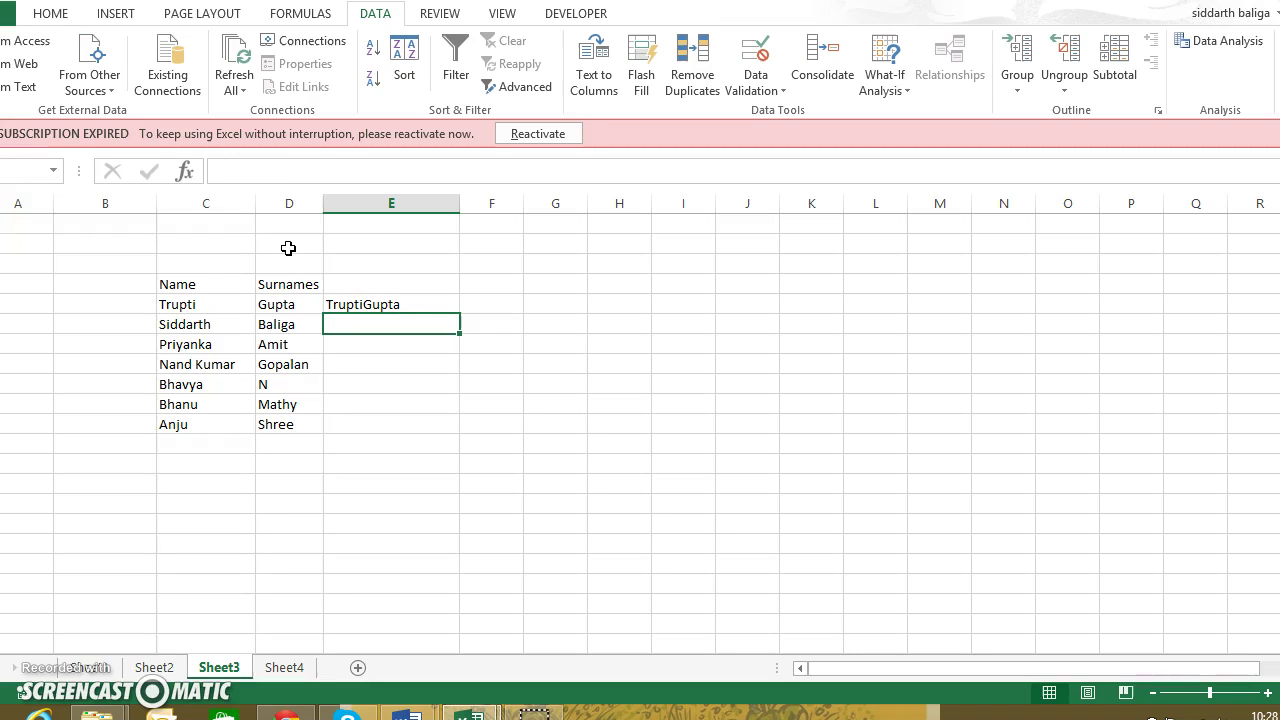
pyautogui.press('Up')
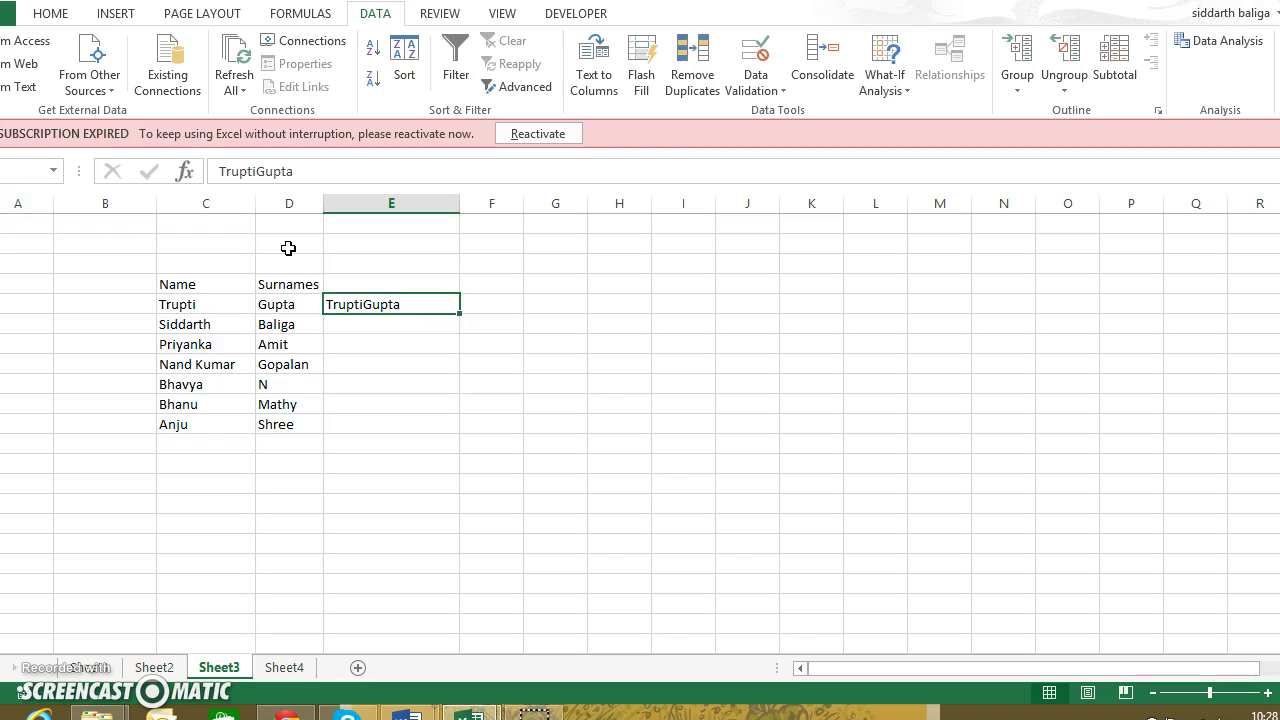
pyautogui.press('Down')
pyautogui.press('Down')
pyautogui.press('Down')
pyautogui.press('Down')
pyautogui.press('Down')
pyautogui.press('Down')
pyautogui.press('Down')
pyautogui.press('Down')
pyautogui.press('Down')
pyautogui.press('Left')
pyautogui.press('Left')
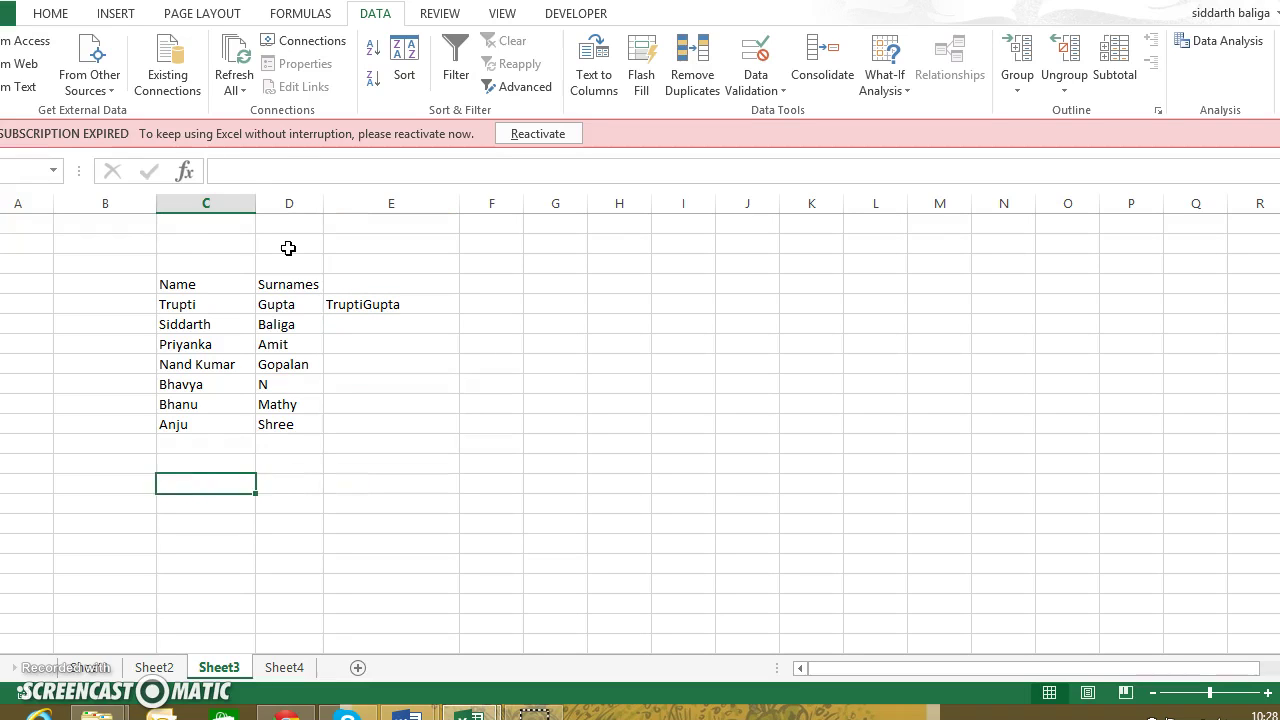
pyautogui.press('Down')
pyautogui.press('Down')
pyautogui.press('Down')
pyautogui.press('Right')
pyautogui.press('Right')
pyautogui.press('Right')
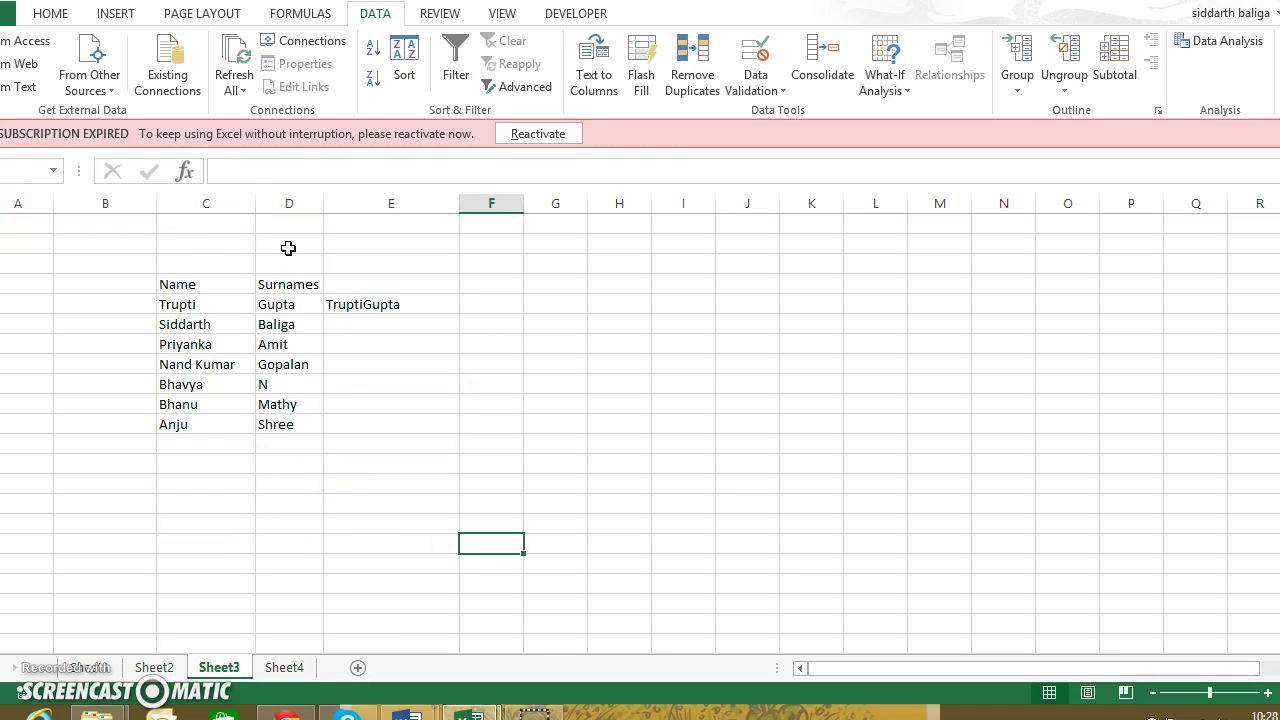
pyautogui.press('Up')
pyautogui.press('Up')
pyautogui.press('Up')
pyautogui.press('Up')
pyautogui.press('Up')
pyautogui.press('Up')
pyautogui.press('Up')
pyautogui.press('Up')
pyautogui.press('Up')
pyautogui.press('Up')
pyautogui.press('Up')
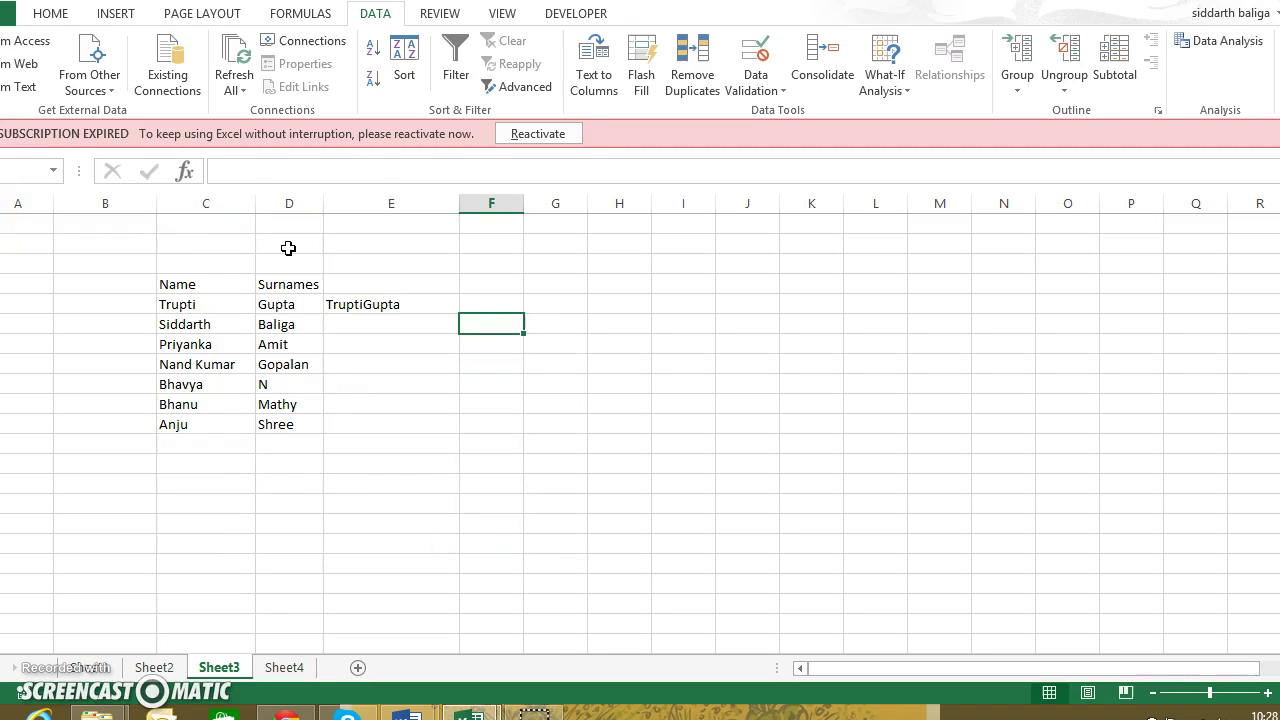
pyautogui.press('Left')
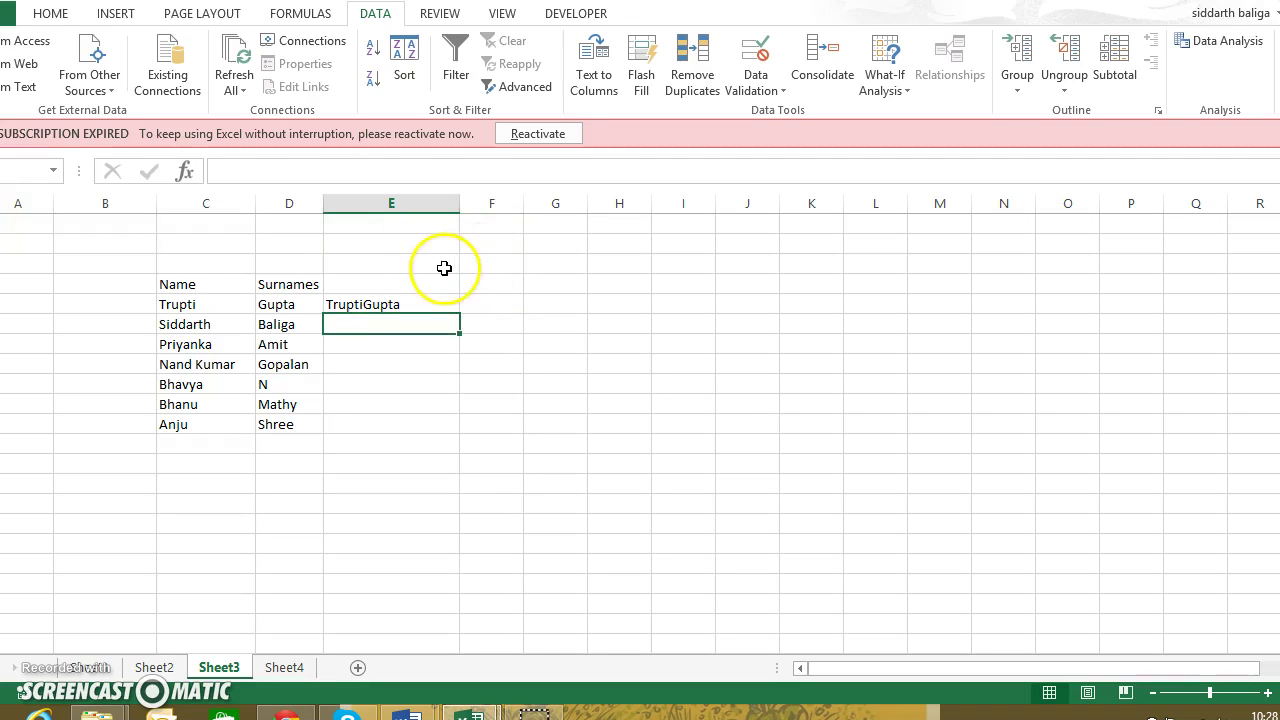
pyautogui.click(641, 84)
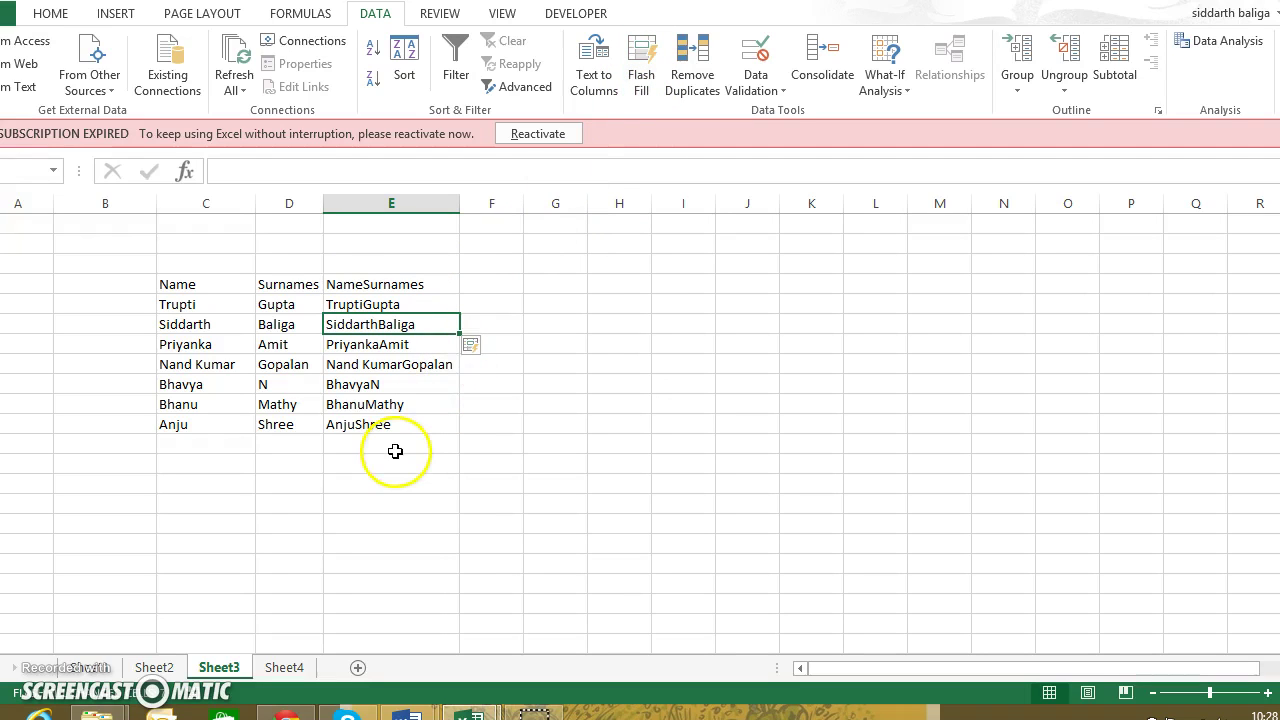
pyautogui.click(492, 304)
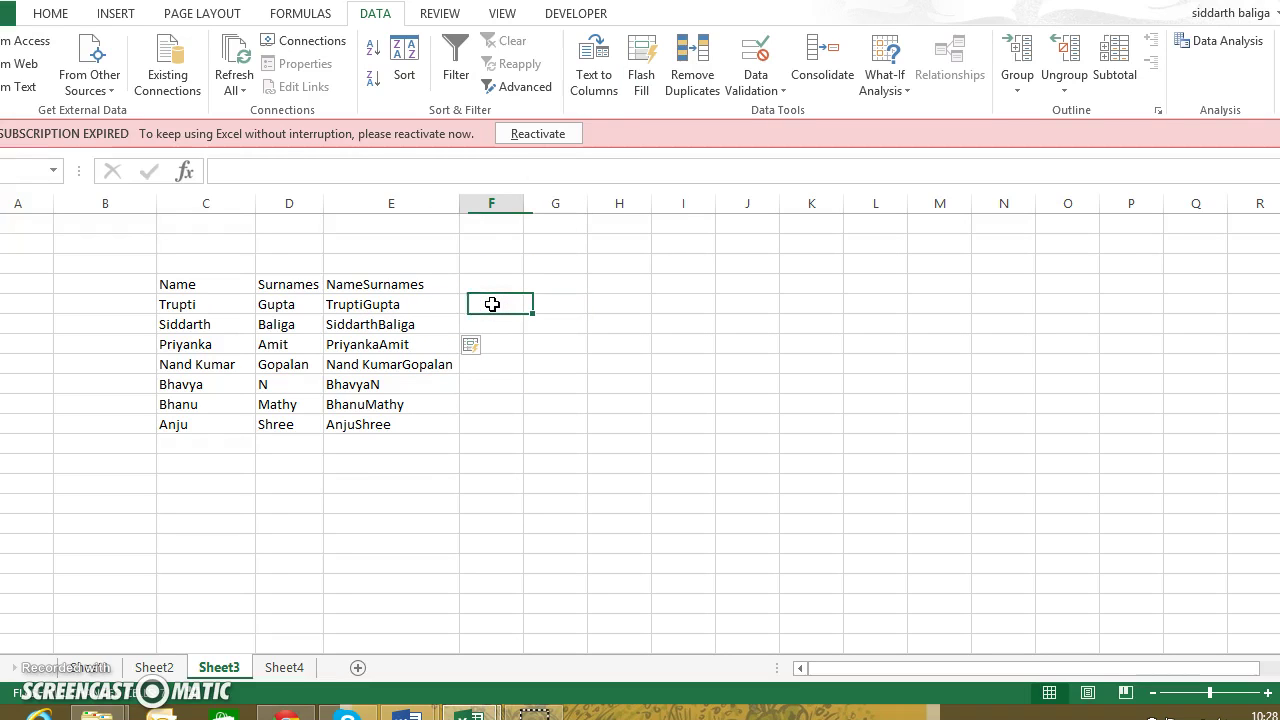
# Clear the original Name and Surnames entries in C3:D10, keeping column E's joined names
pyautogui.press('Left')
pyautogui.press('Left')
pyautogui.press('Left')
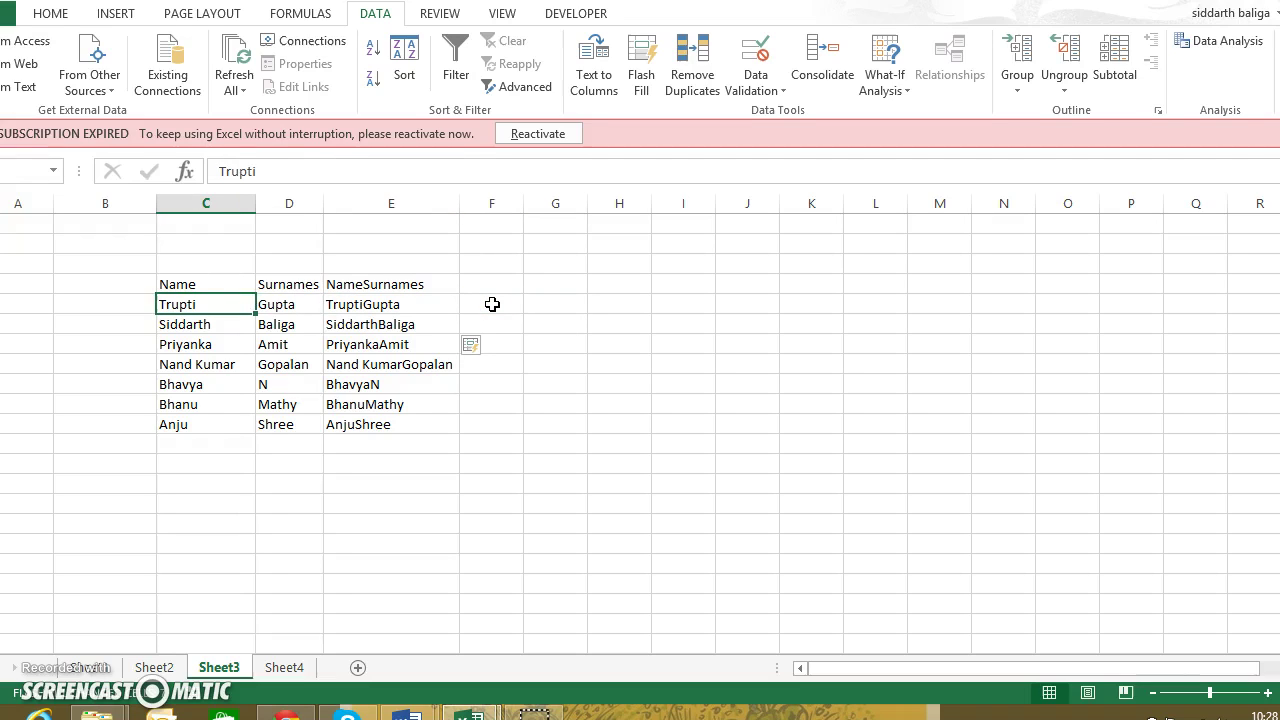
pyautogui.press('Up')
pyautogui.hotkey('shift', 'Right')
pyautogui.hotkey('shift', 'Down')
pyautogui.hotkey('shift', 'Down')
pyautogui.hotkey('shift', 'Down')
pyautogui.hotkey('shift', 'Down')
pyautogui.hotkey('shift', 'Down')
pyautogui.hotkey('shift', 'Down')
pyautogui.hotkey('shift', 'Down')
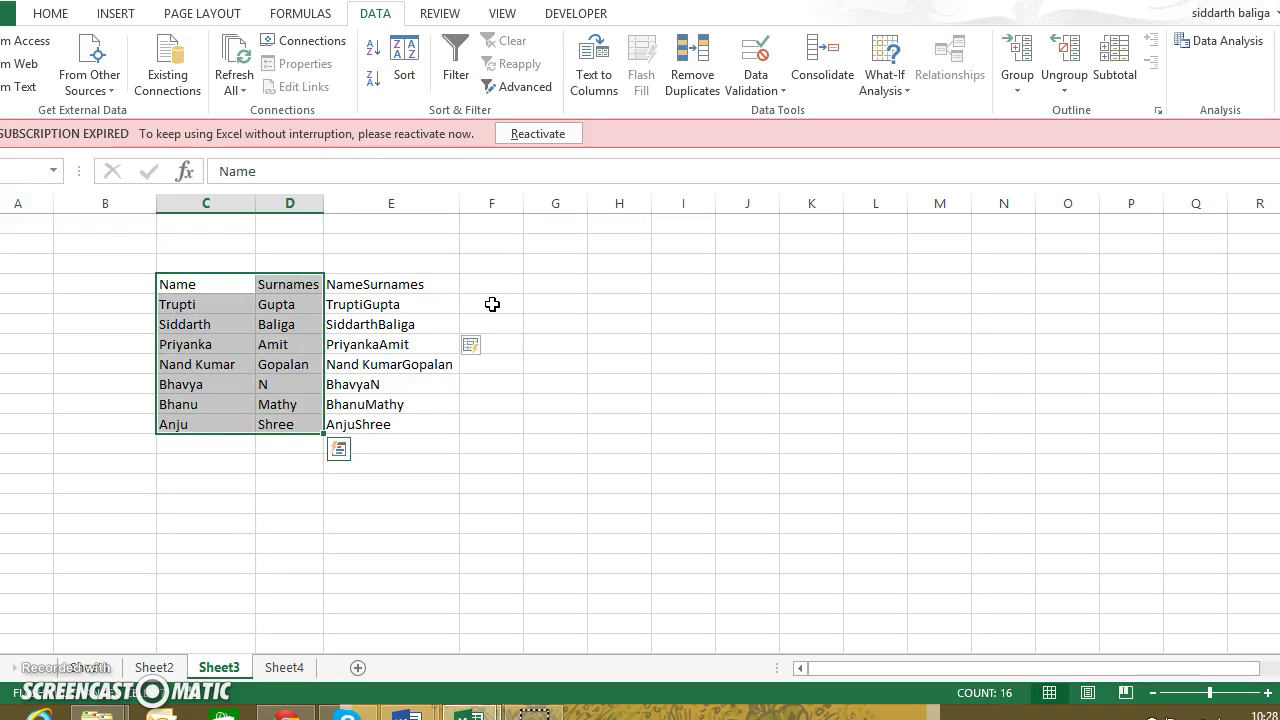
pyautogui.press('Delete')
pyautogui.press('Right')
pyautogui.press('Right')
pyautogui.press('Right')
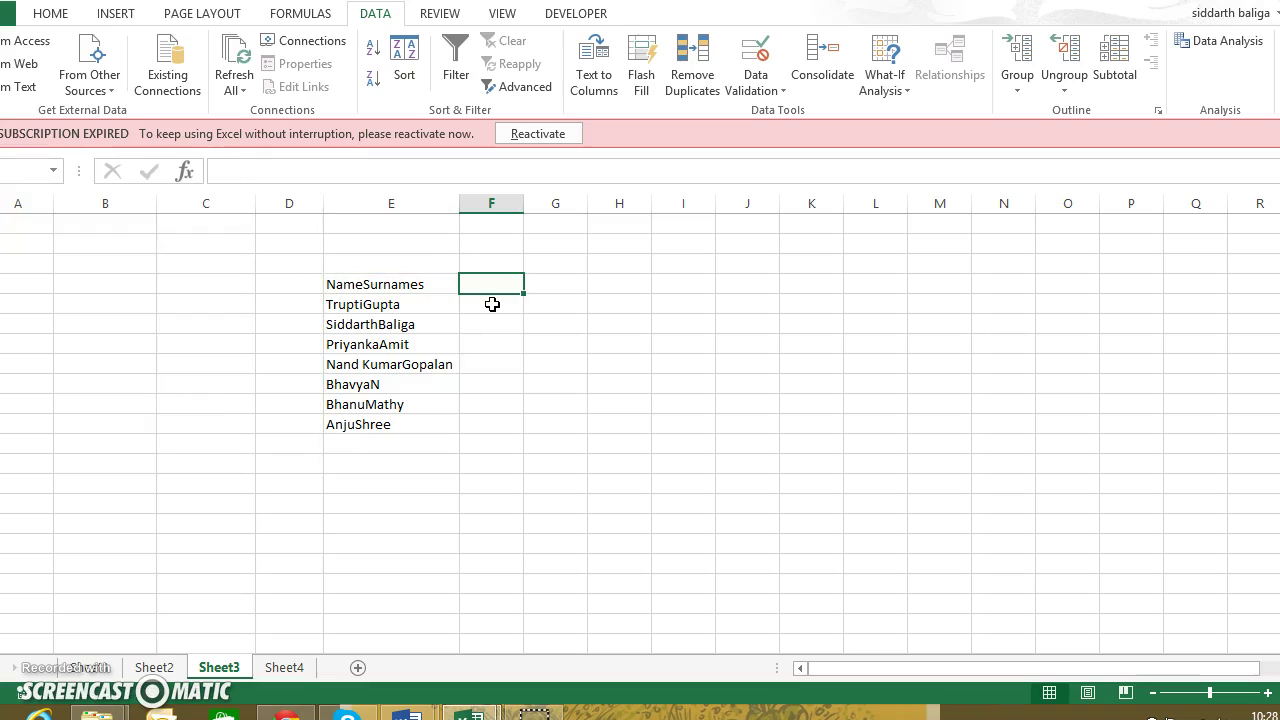
pyautogui.press('Down')
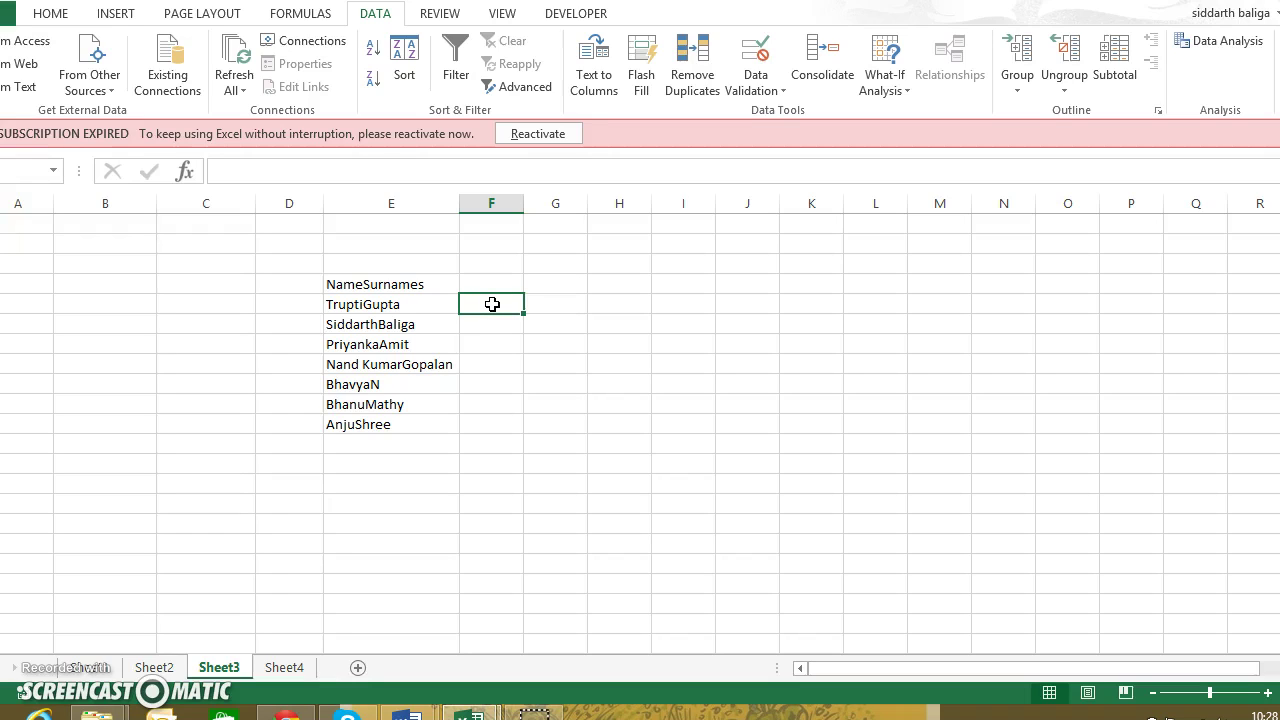
# Enter Trupti in F4 and Flash Fill the remaining first names through Anju
pyautogui.write('Tr')
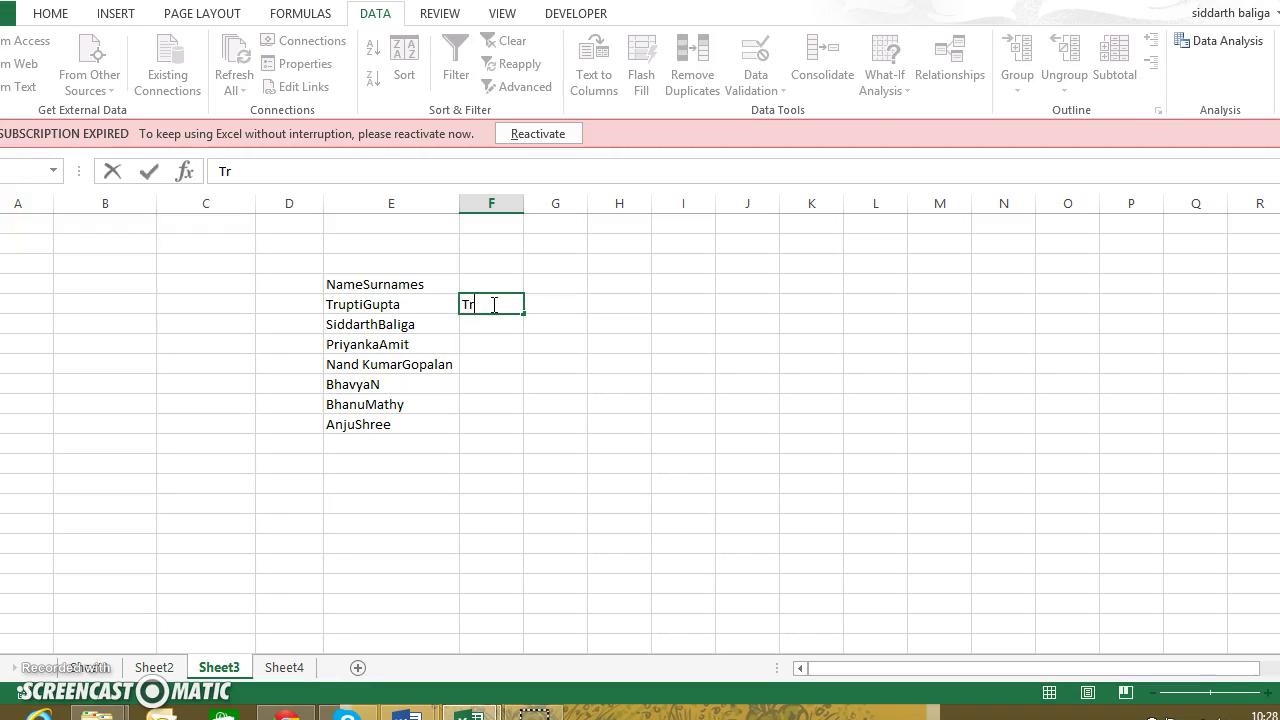
pyautogui.write('upti')
pyautogui.press('Return')
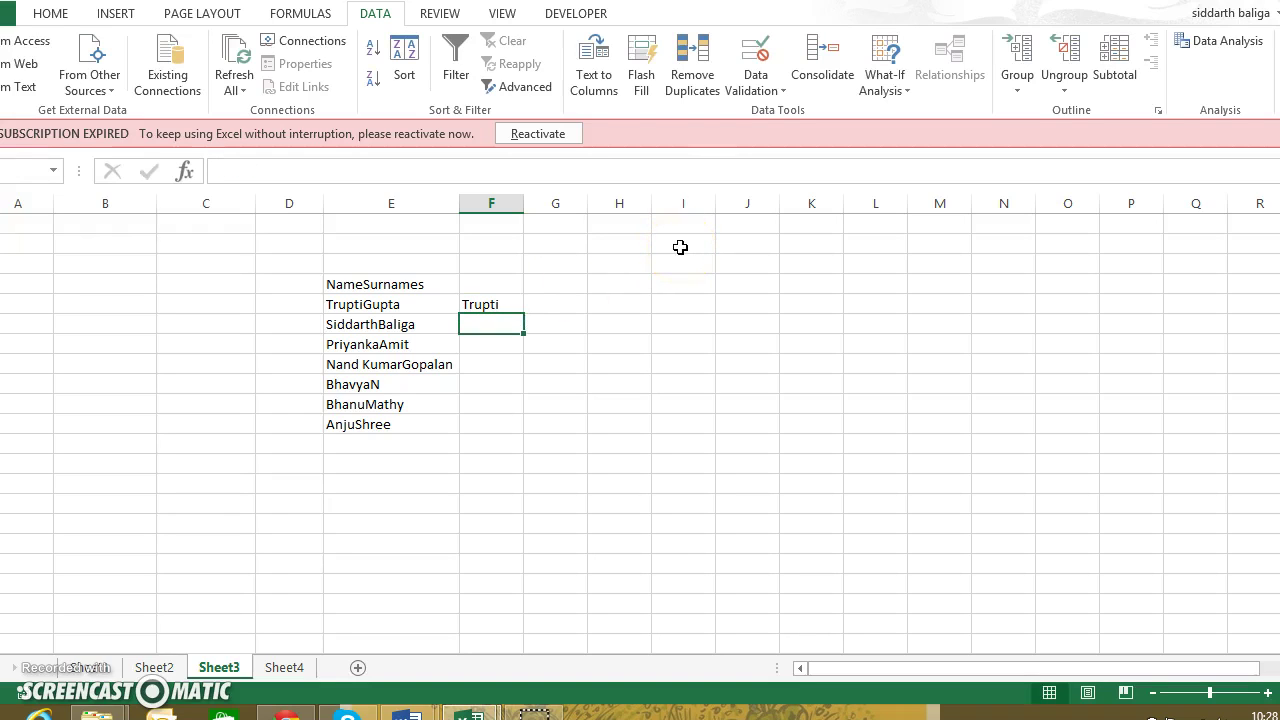
pyautogui.click(641, 62)
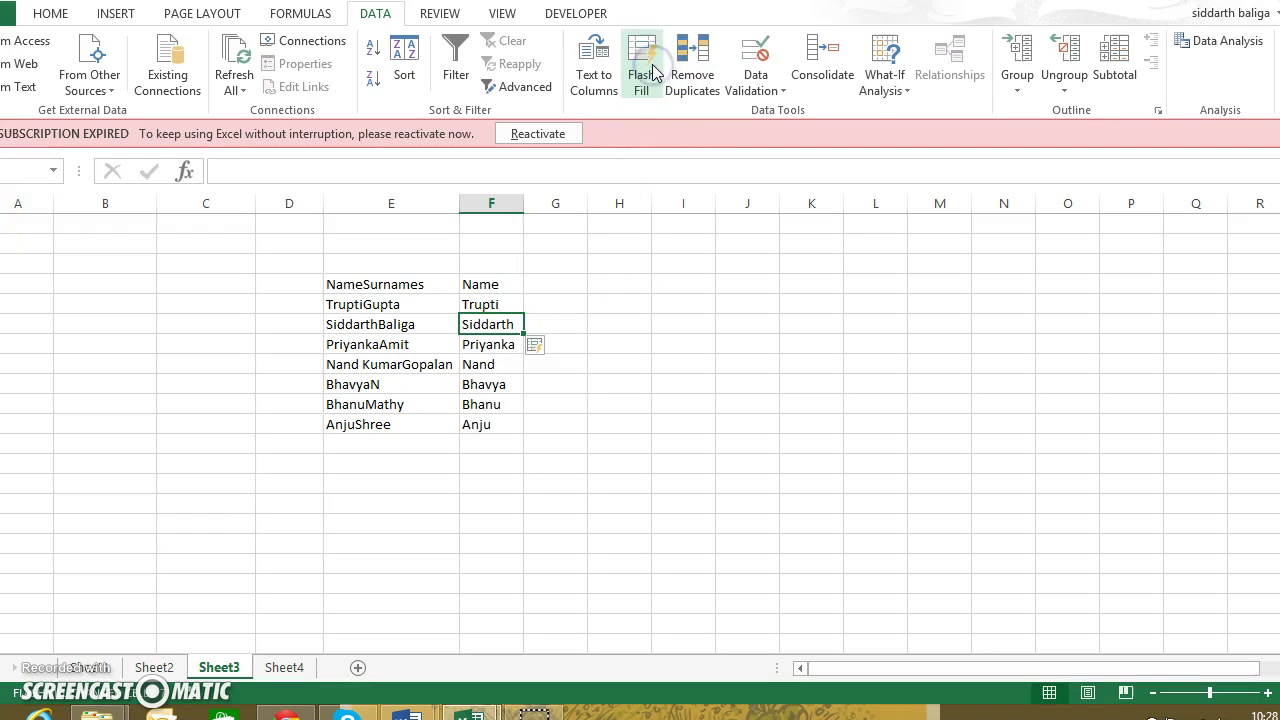
pyautogui.click(532, 283)
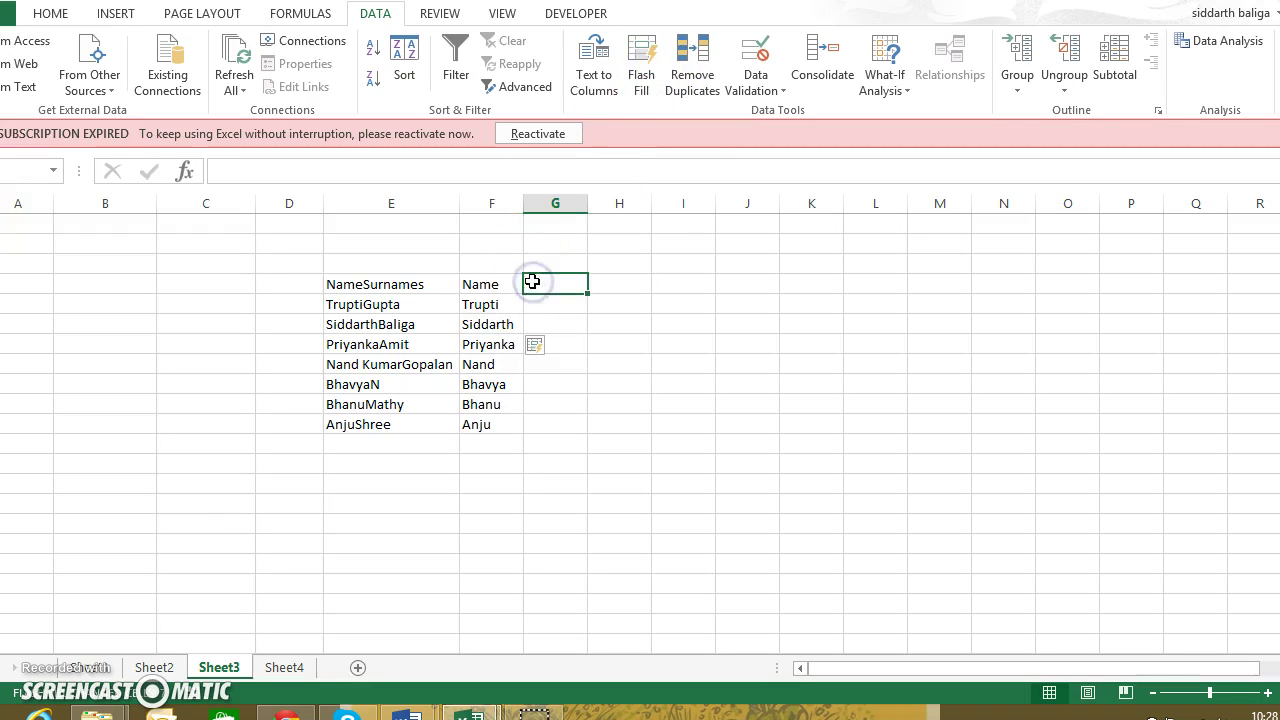
# Head column G Surnames and Flash Fill the surnames Gupta through Shree below it
pyautogui.write('Surnames')
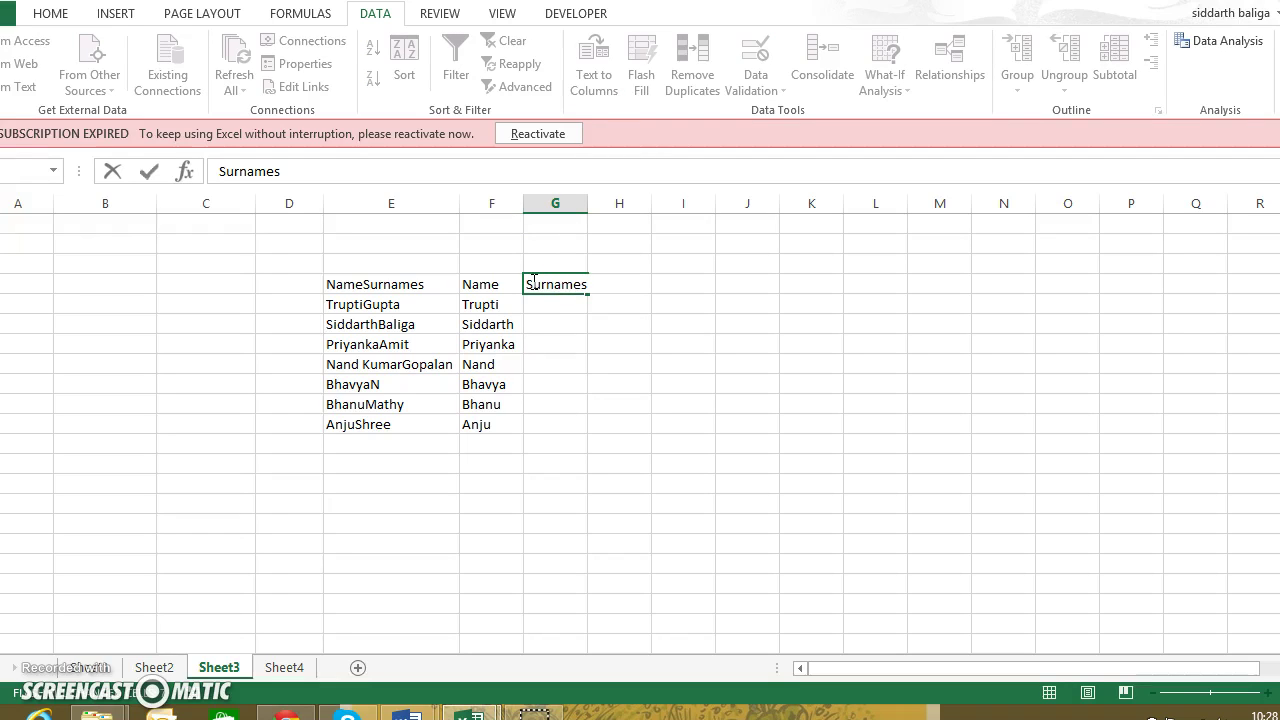
pyautogui.press('Return')
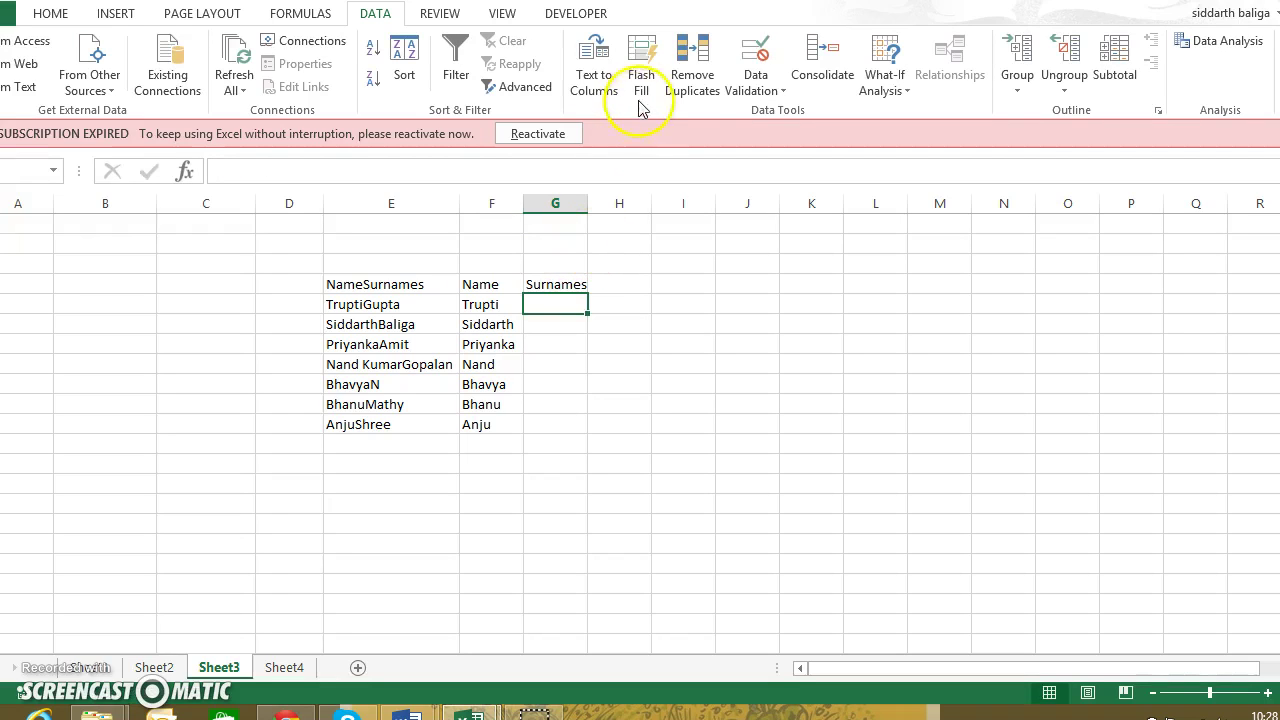
pyautogui.click(641, 88)
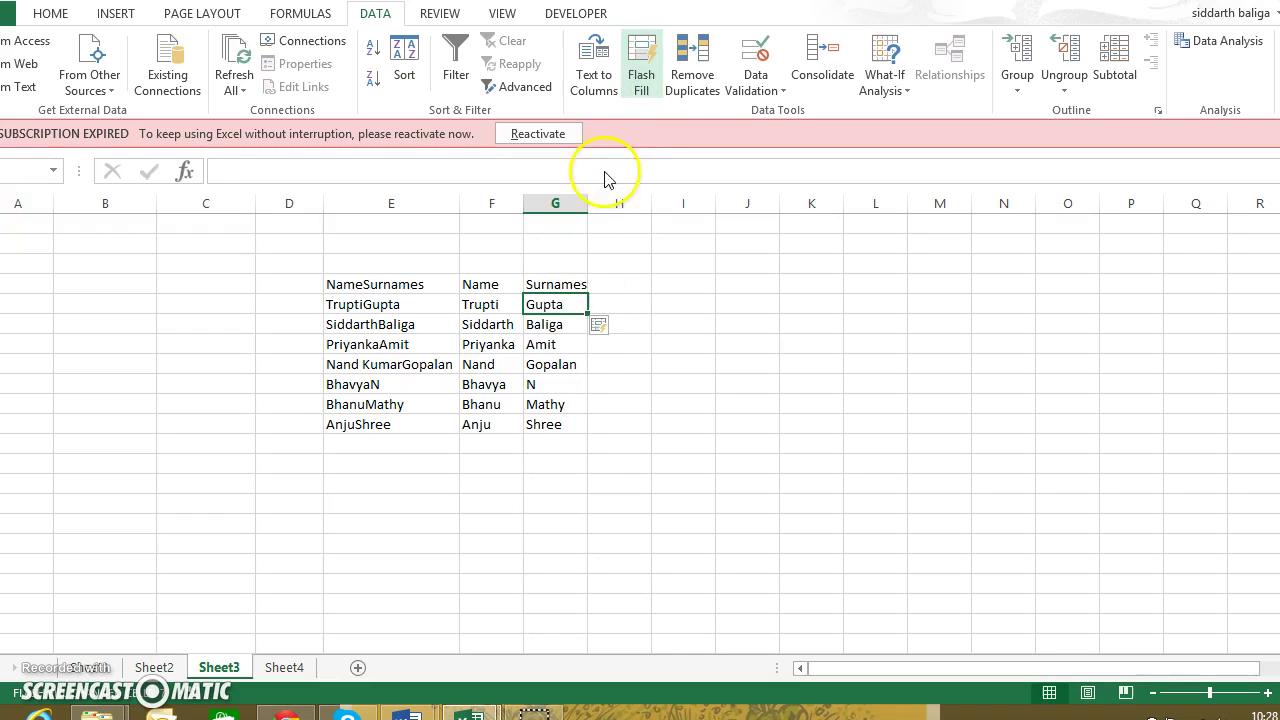